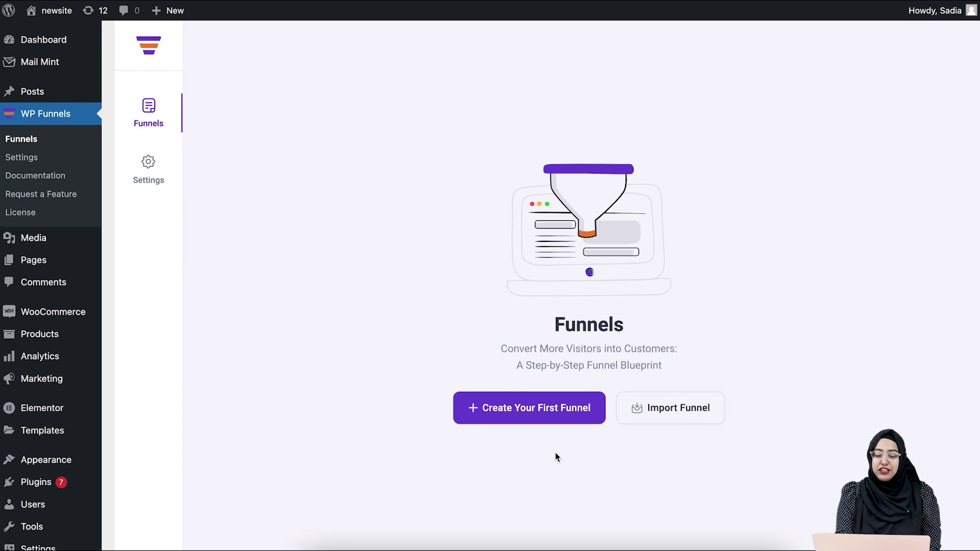
# Start creating the first funnel and browse the full template library down to the eBook templates
pyautogui.click(544, 413)
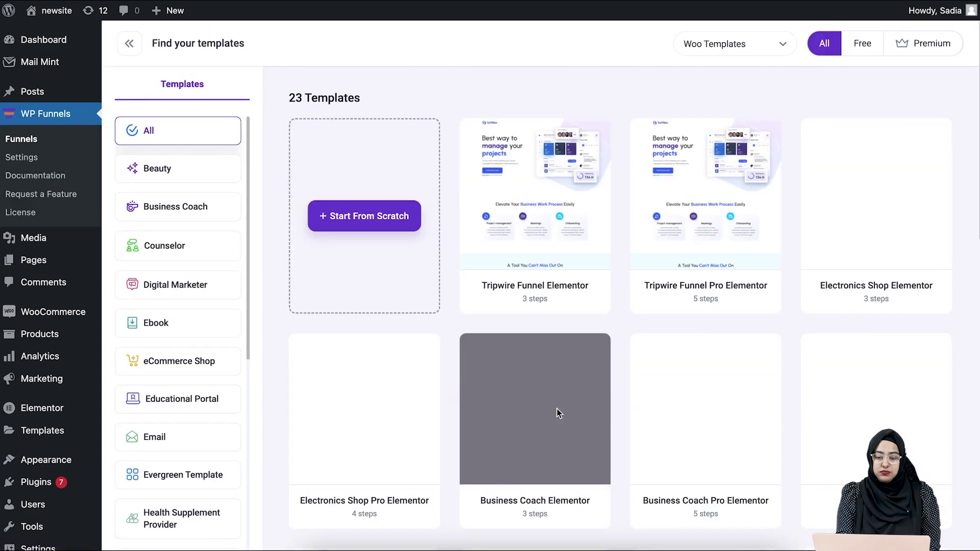
pyautogui.scroll(-10, 730, 104)
pyautogui.scroll(-6, 730, 103)
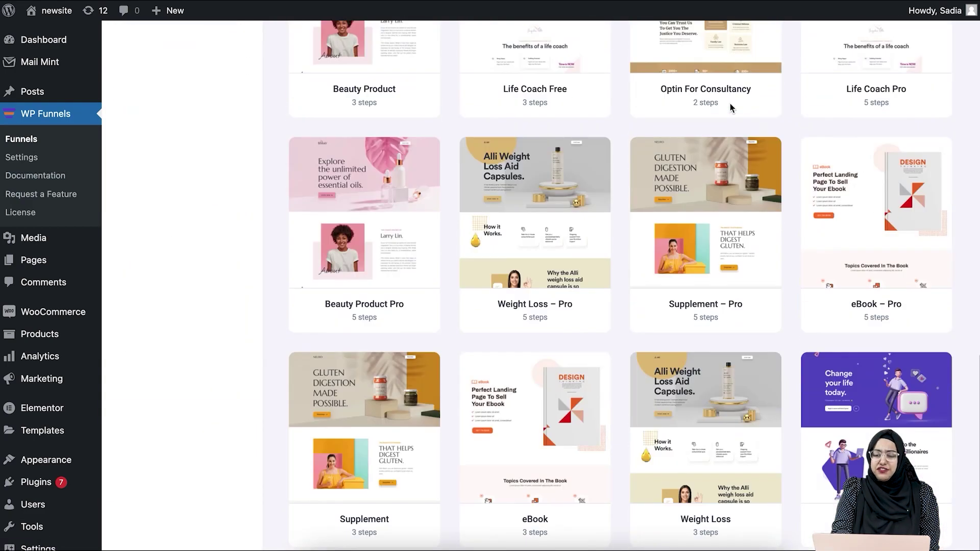
pyautogui.scroll(15, 727, 382)
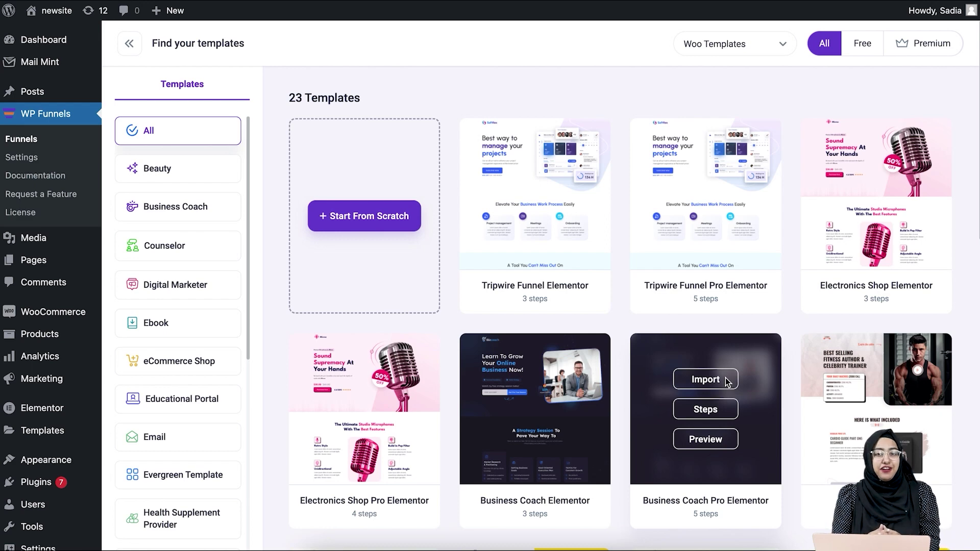
pyautogui.scroll(-10, 728, 382)
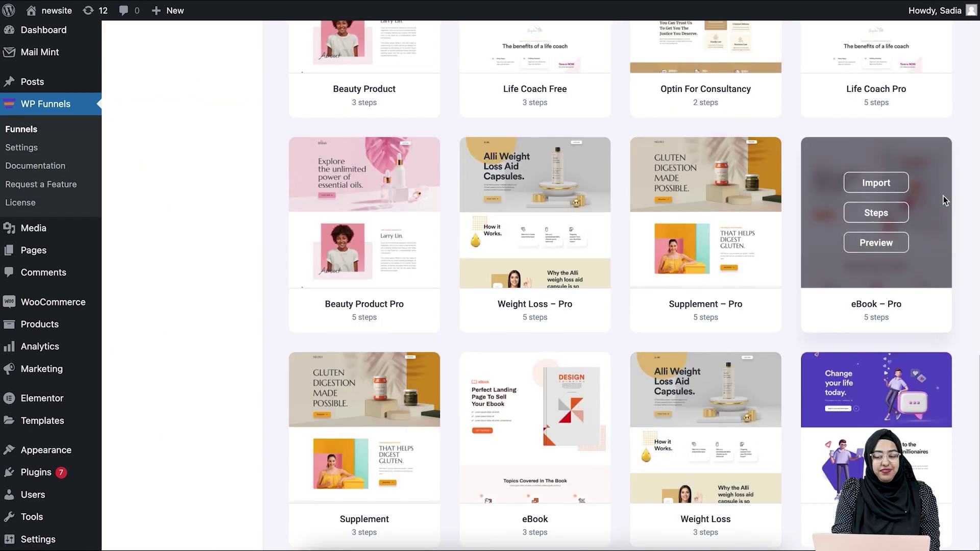
# Review the steps included in the eBook – Pro template and import it as the funnel
pyautogui.click(893, 213)
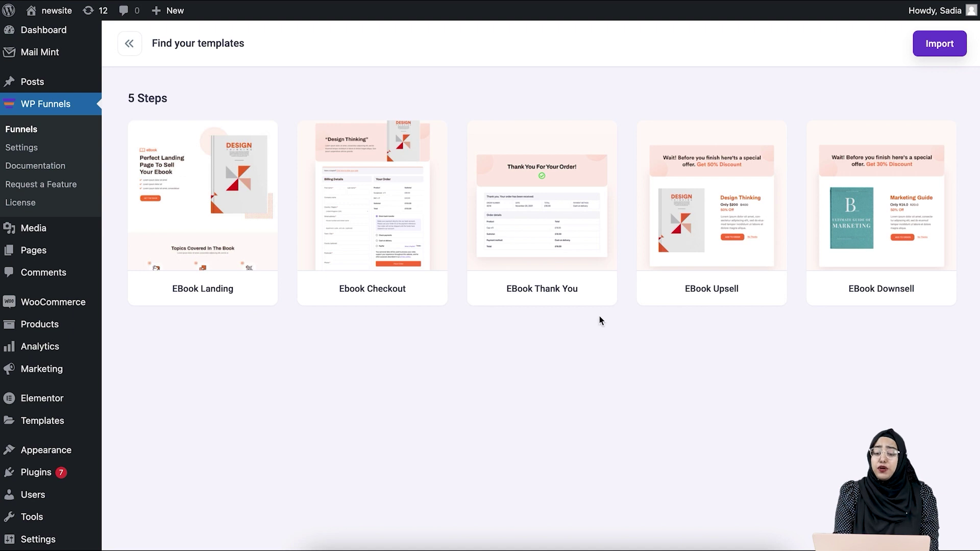
pyautogui.moveTo(894, 297)
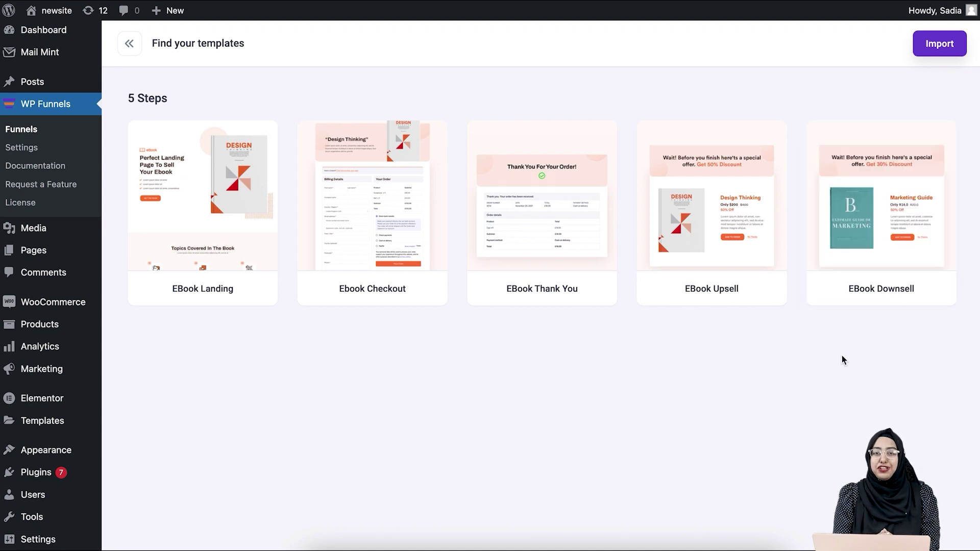
pyautogui.click(936, 50)
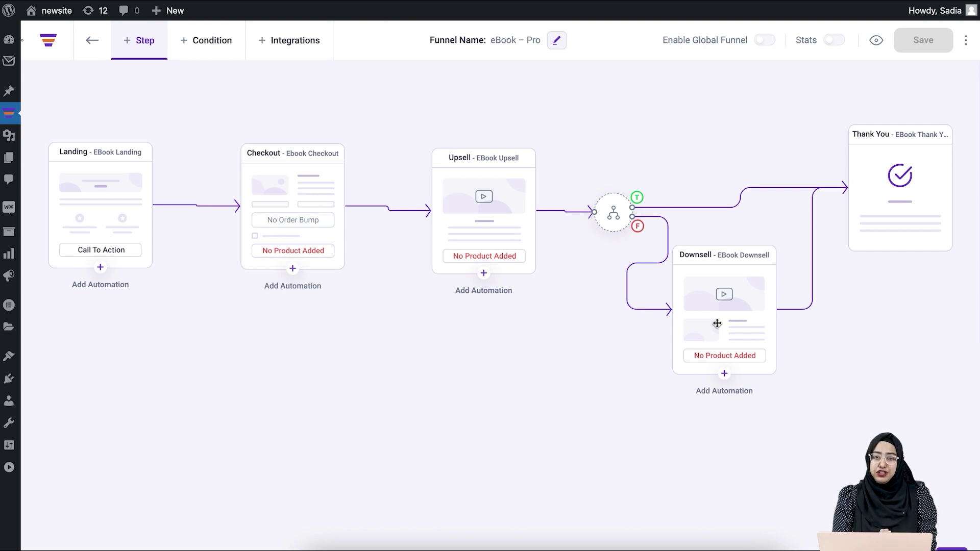
# Preview the EBook Landing page and examine its headline, bullet list, topics, free chapter, author and reader testimonial sections
pyautogui.moveTo(125, 224)
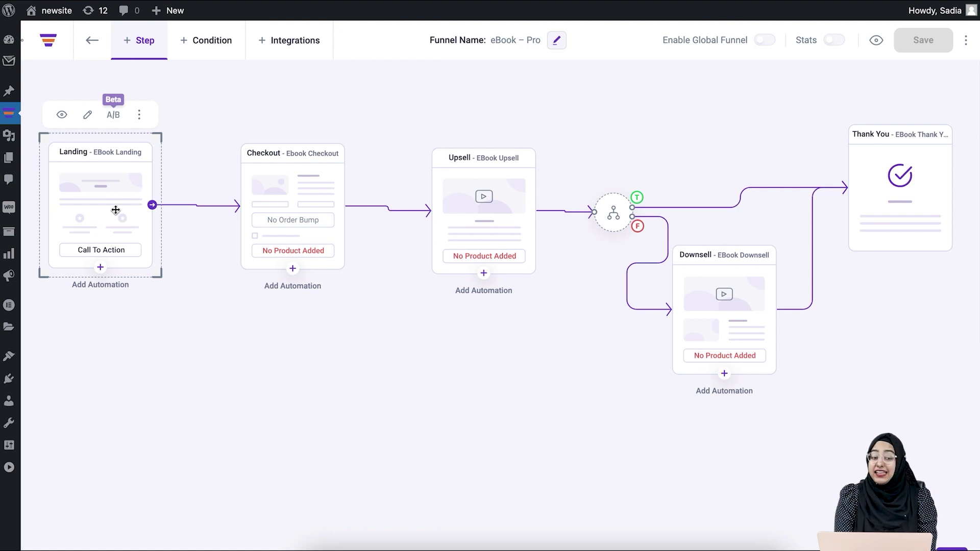
pyautogui.click(61, 120)
pyautogui.scroll(-15, 191, 200)
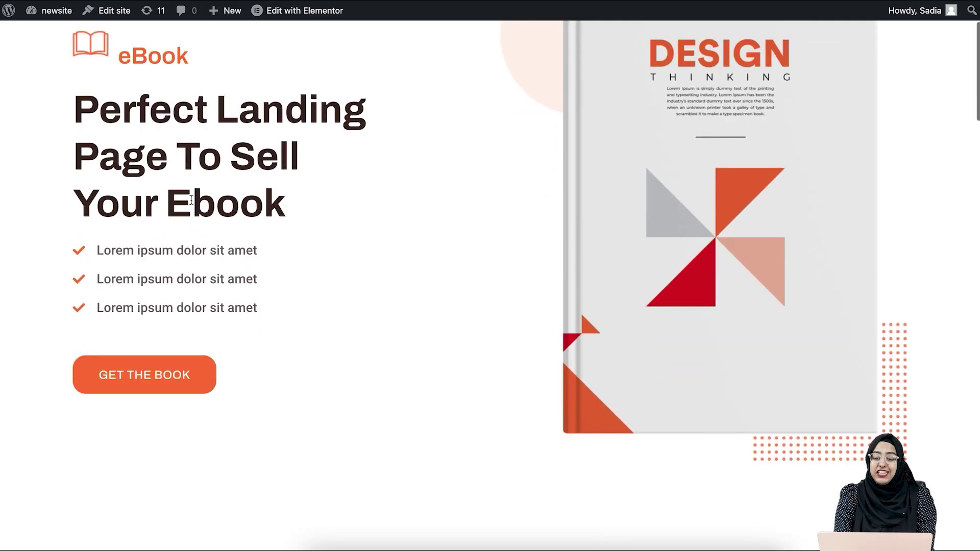
pyautogui.scroll(-5, 191, 200)
pyautogui.scroll(20, 191, 200)
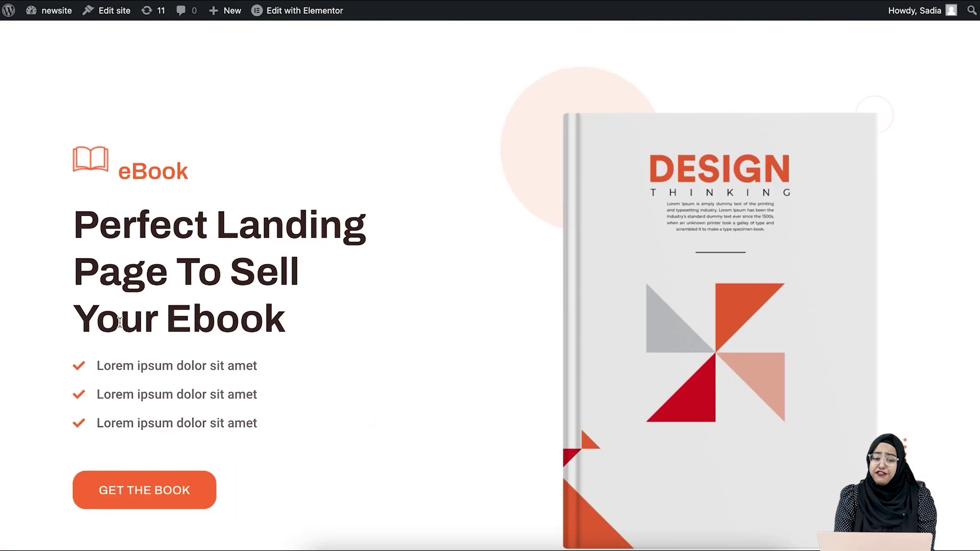
pyautogui.moveTo(78, 225); pyautogui.dragTo(274, 306)
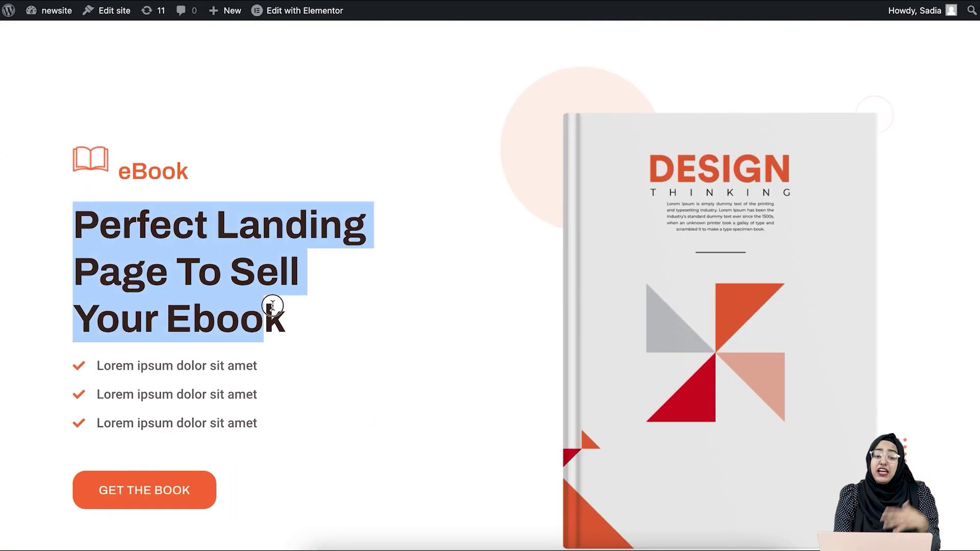
pyautogui.moveTo(96, 366); pyautogui.dragTo(235, 424)
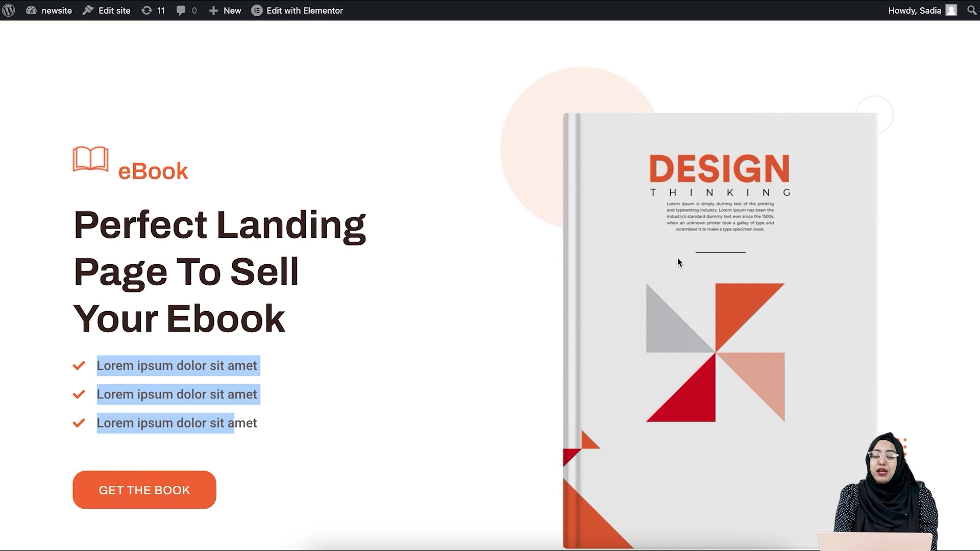
pyautogui.scroll(-10, 678, 258)
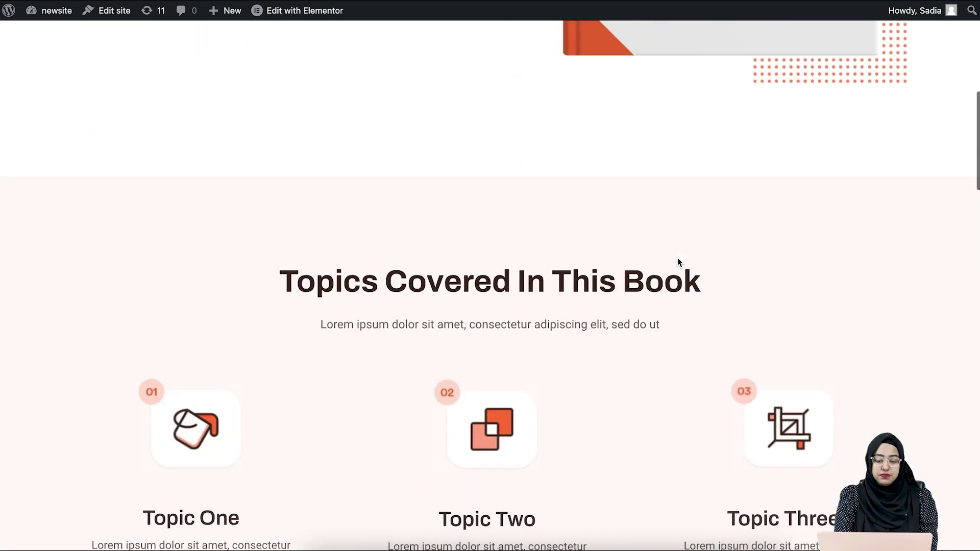
pyautogui.scroll(-3, 678, 258)
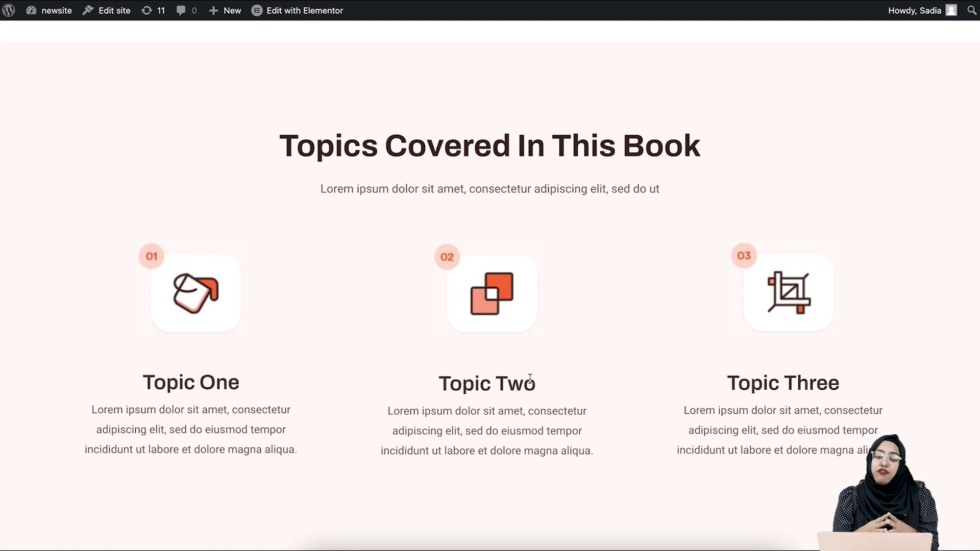
pyautogui.scroll(-10, 530, 379)
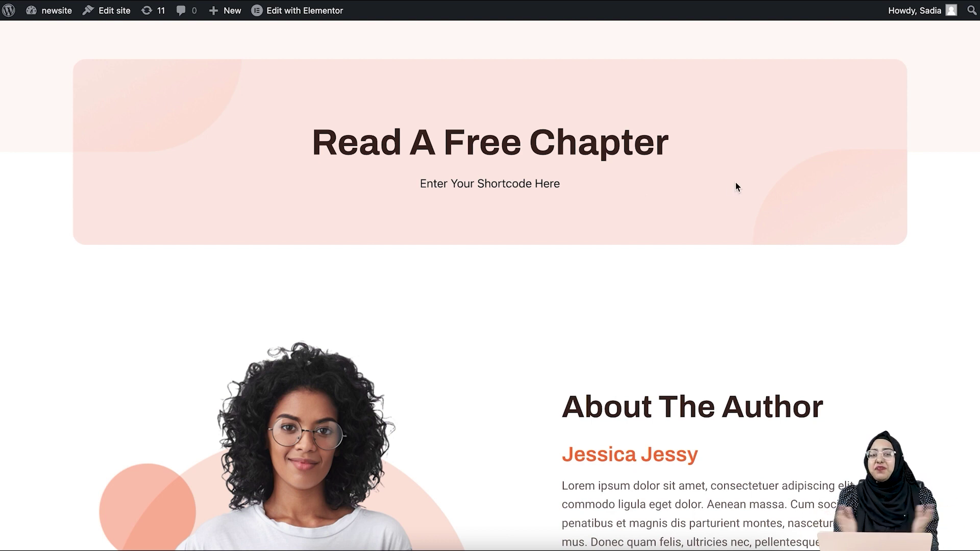
pyautogui.scroll(-5, 611, 232)
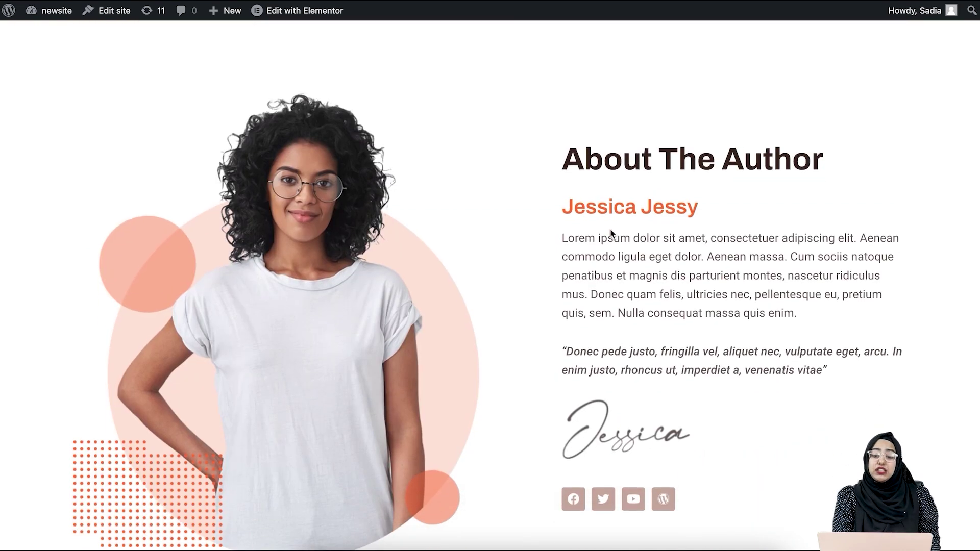
pyautogui.scroll(-12, 611, 233)
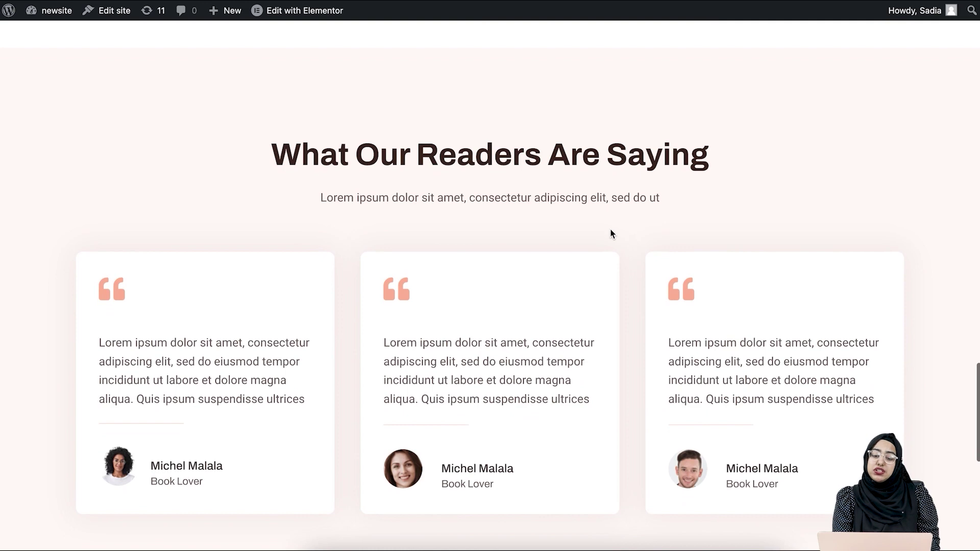
pyautogui.scroll(-10, 612, 234)
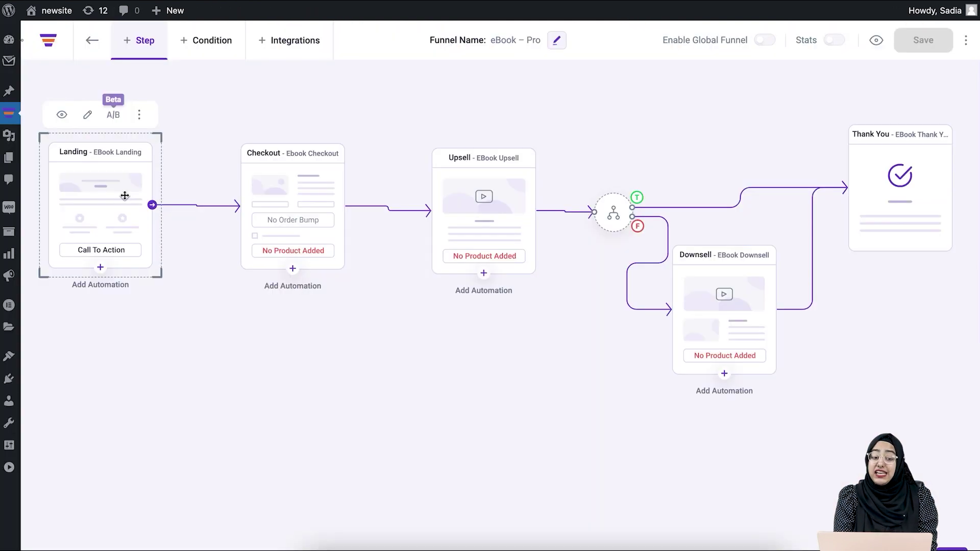
# Open the EBook Landing page for editing in Elementor and look through its layout
pyautogui.click(88, 115)
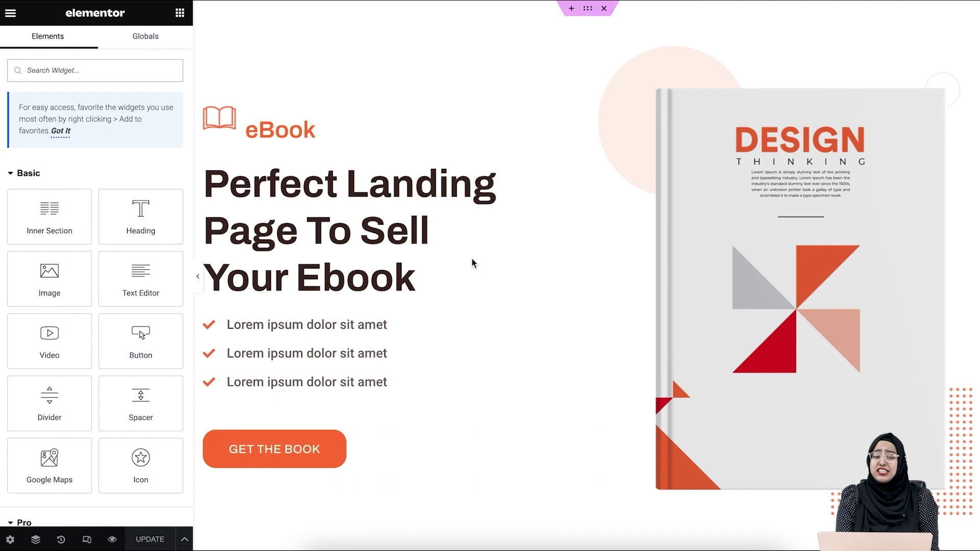
pyautogui.scroll(-8, 528, 359)
pyautogui.scroll(8, 529, 360)
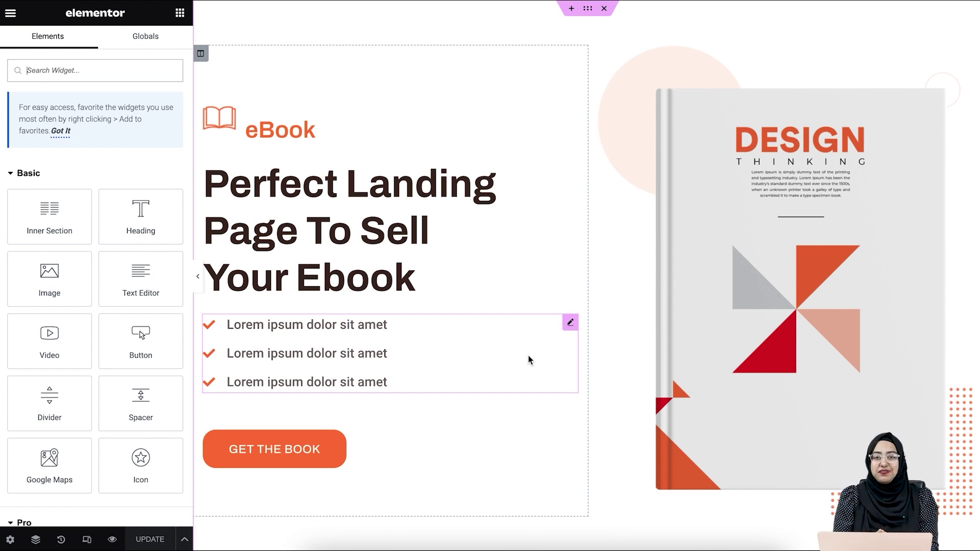
pyautogui.scroll(-15, 422, 301)
pyautogui.scroll(15, 422, 299)
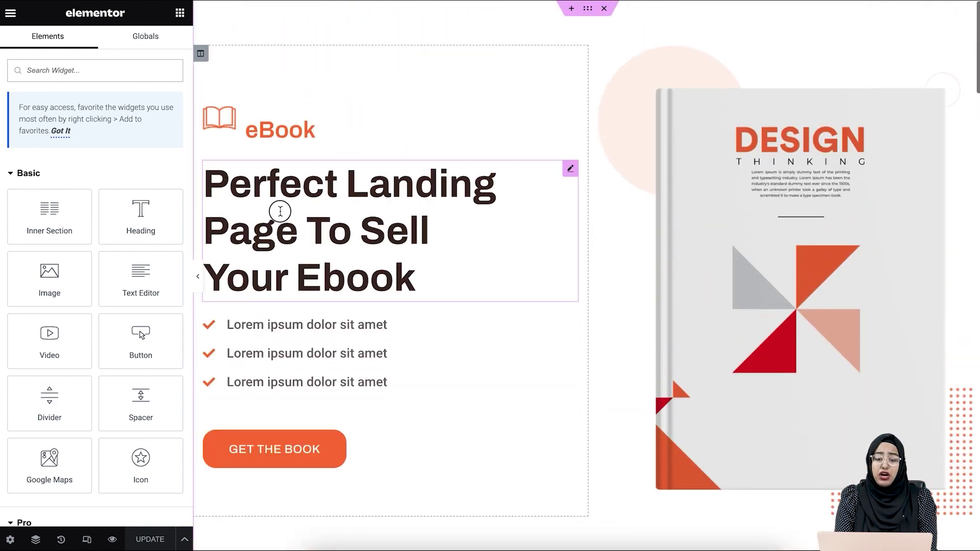
# Inspect the editing options of the landing page's headline, first bullet item, book cover image and GET THE BOOK button
pyautogui.click(277, 210)
pyautogui.tripleClick(243, 319)
pyautogui.tripleClick(236, 325)
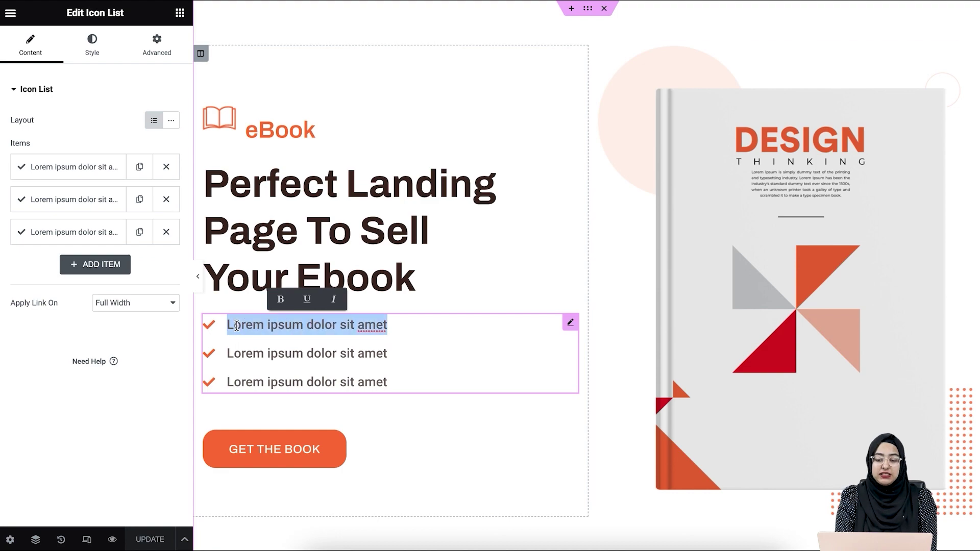
pyautogui.click(863, 161)
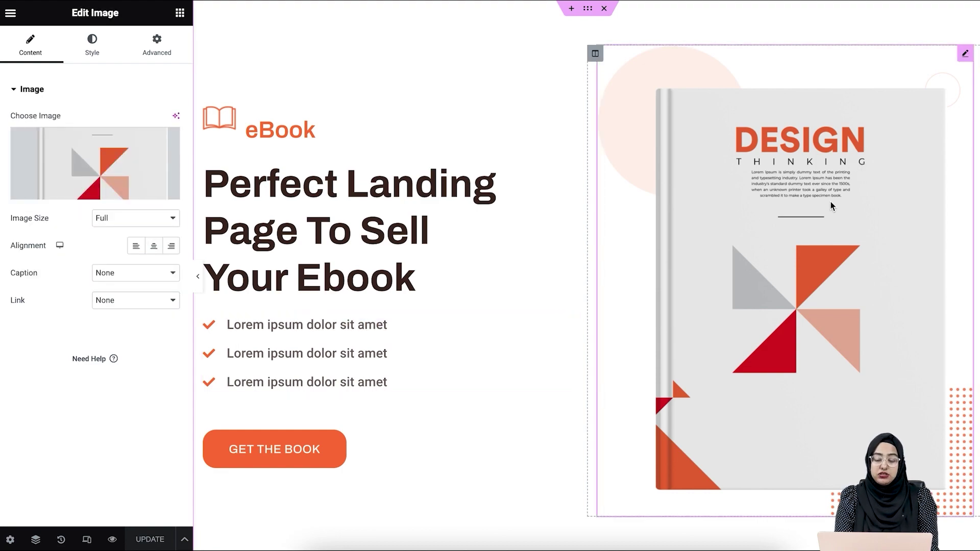
pyautogui.scroll(-20, 578, 372)
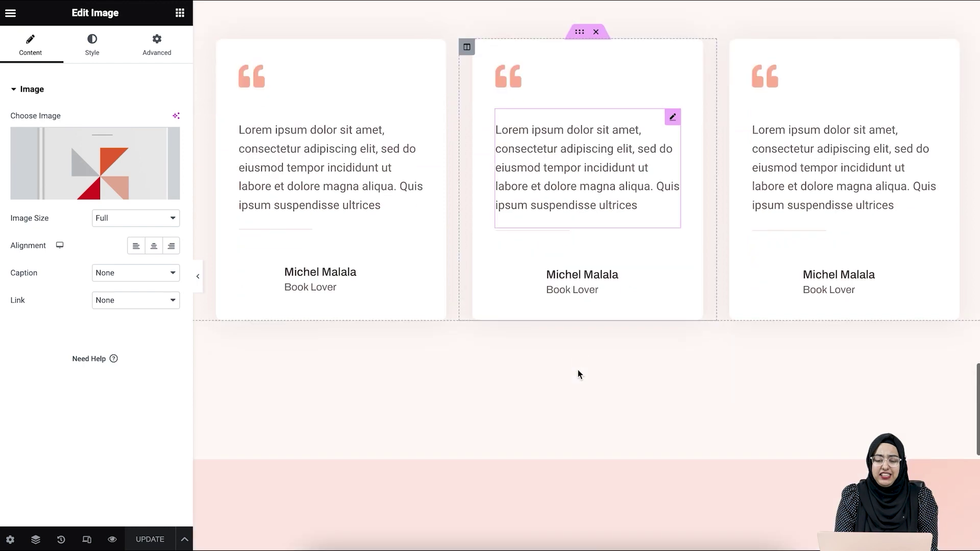
pyautogui.scroll(20, 578, 374)
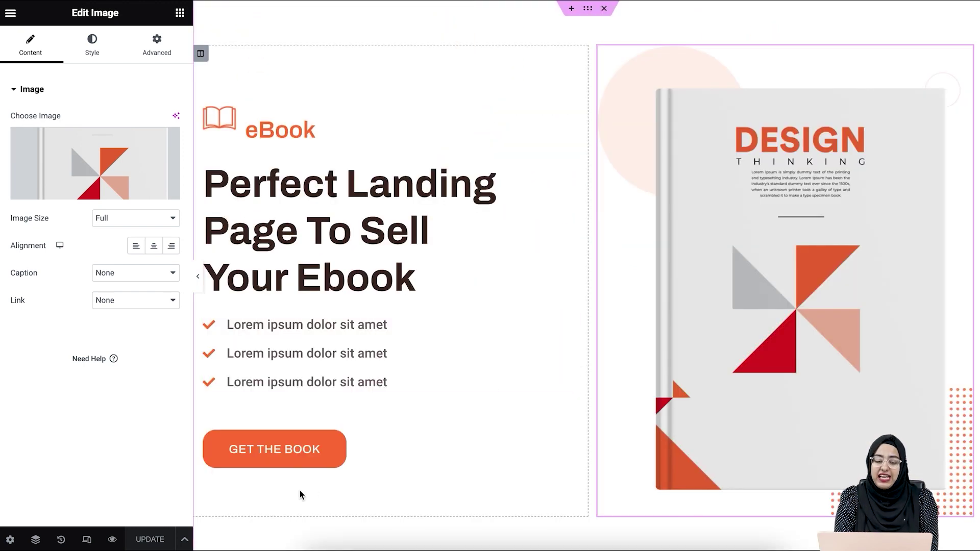
pyautogui.click(261, 463)
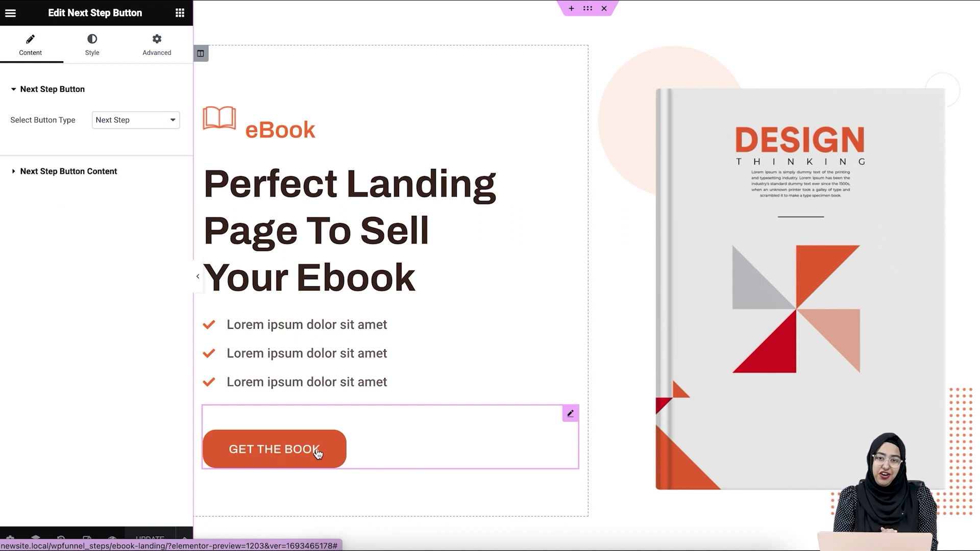
pyautogui.scroll(-1, 366, 458)
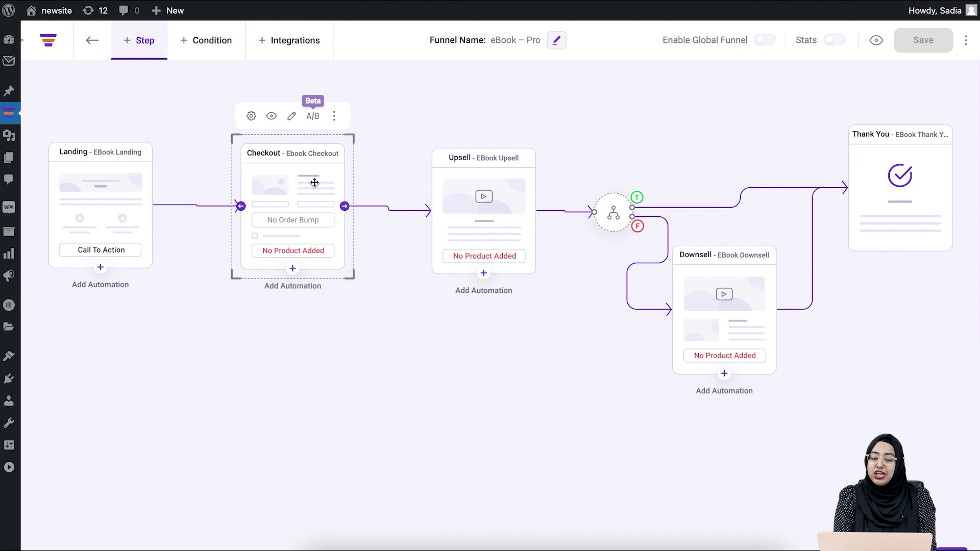
# In the Ebook Checkout step's settings, search for "design" and add Design Thinking as the funnel product
pyautogui.click(253, 119)
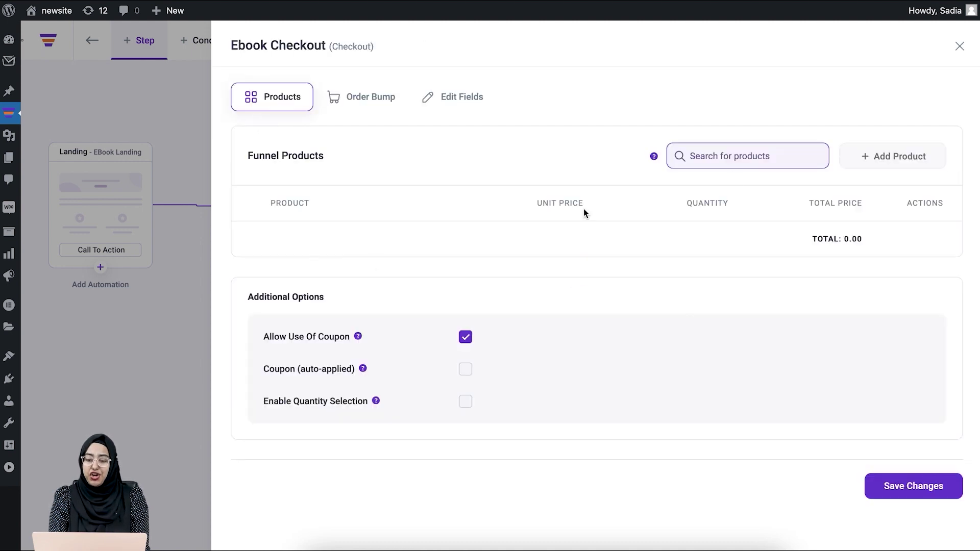
pyautogui.click(695, 157)
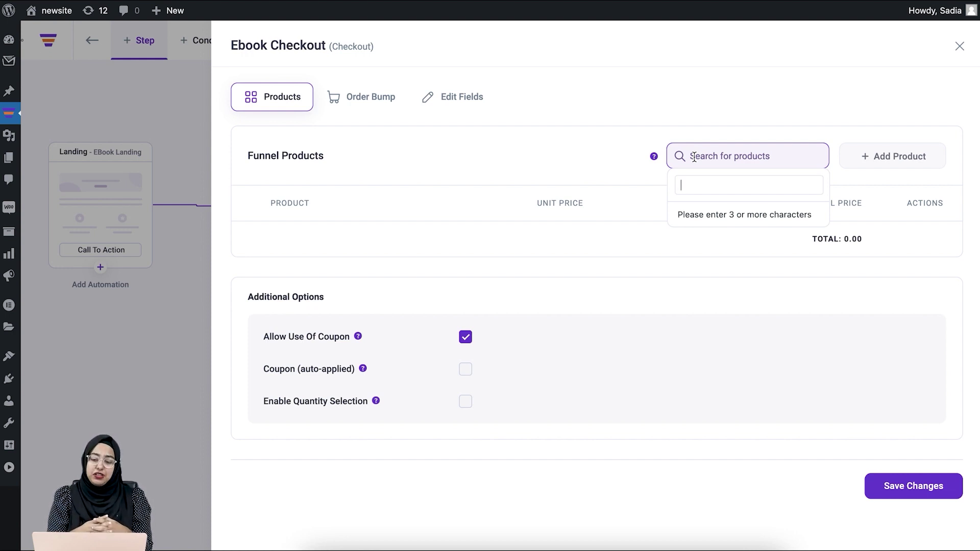
pyautogui.write('des')
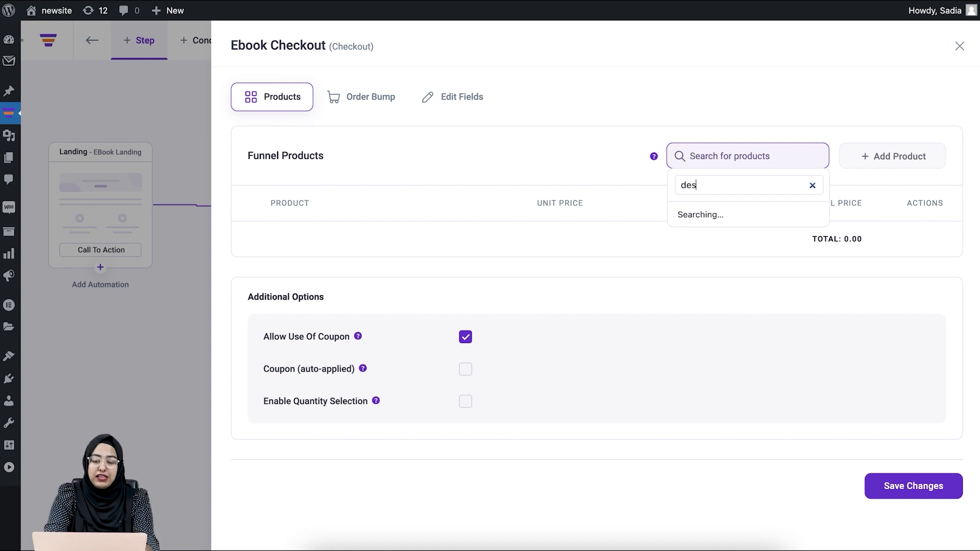
pyautogui.write('ign')
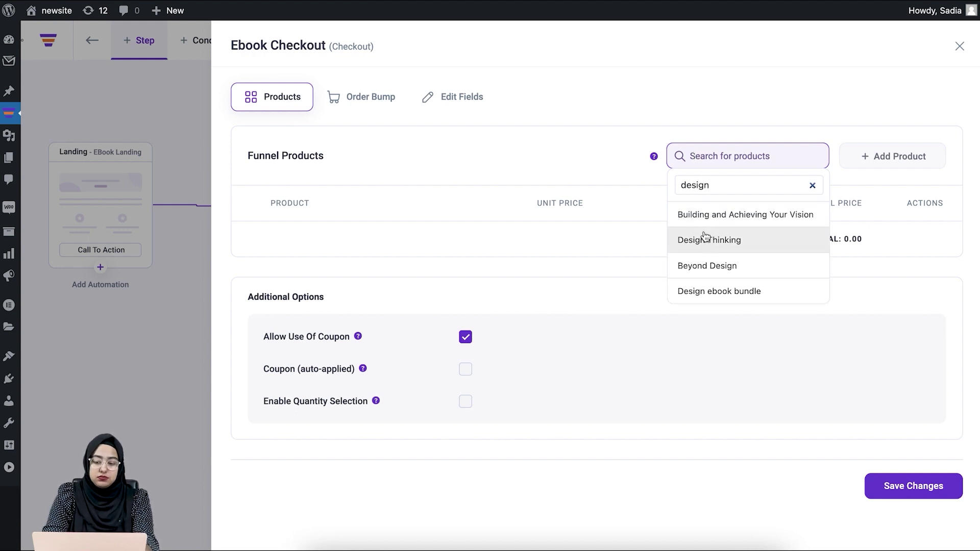
pyautogui.click(704, 238)
pyautogui.click(893, 159)
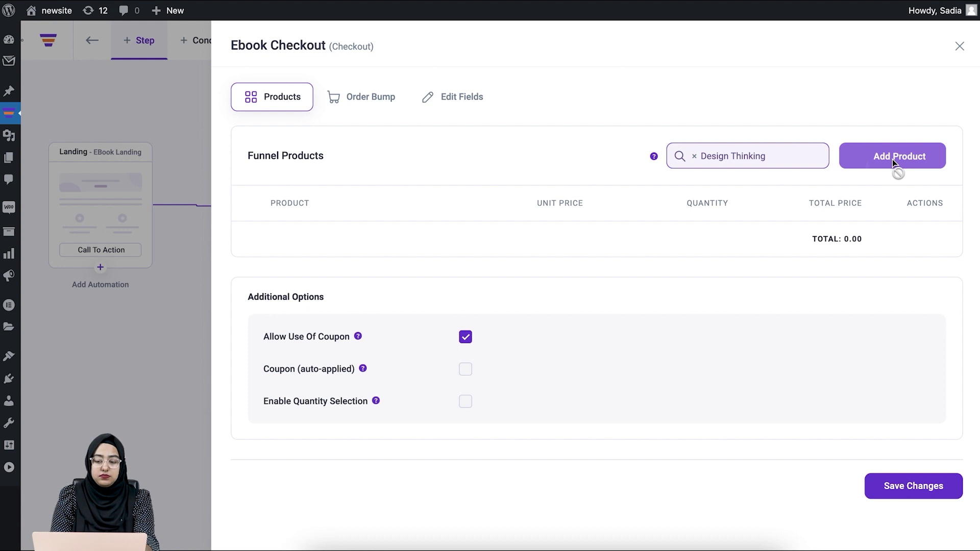
# Check the available discount types for the checkout product, leaving Original selected
pyautogui.scroll(-2, 757, 337)
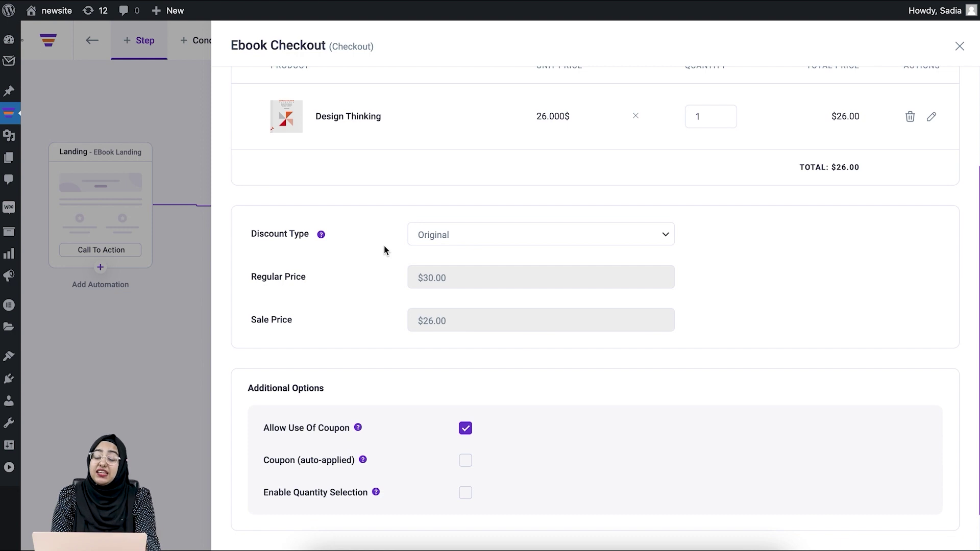
pyautogui.click(436, 240)
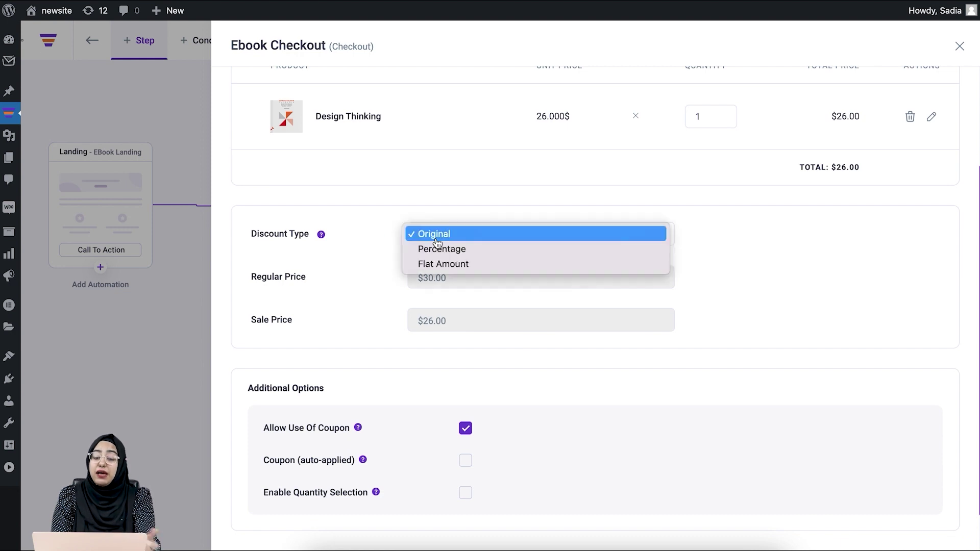
pyautogui.click(750, 303)
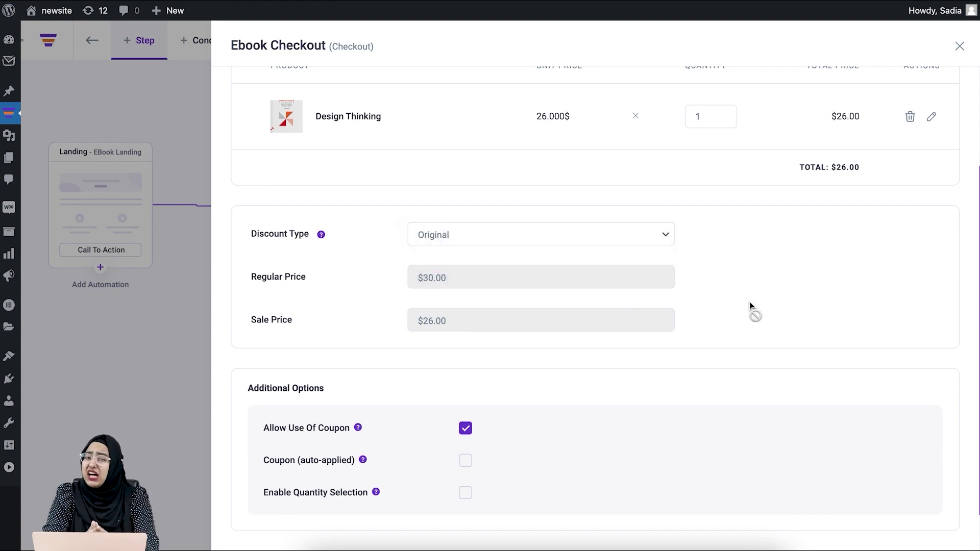
# Save the Ebook Checkout step's product settings
pyautogui.scroll(-4, 749, 302)
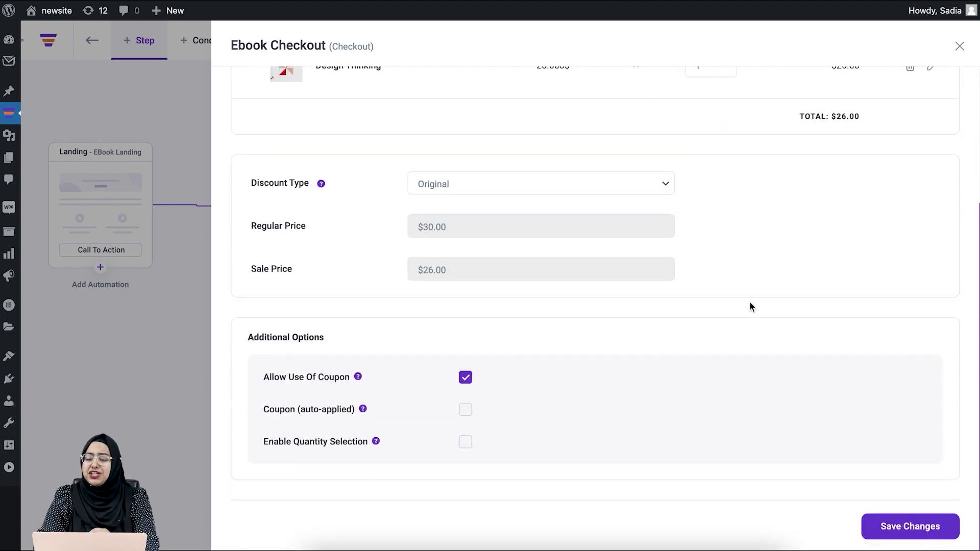
pyautogui.click(896, 528)
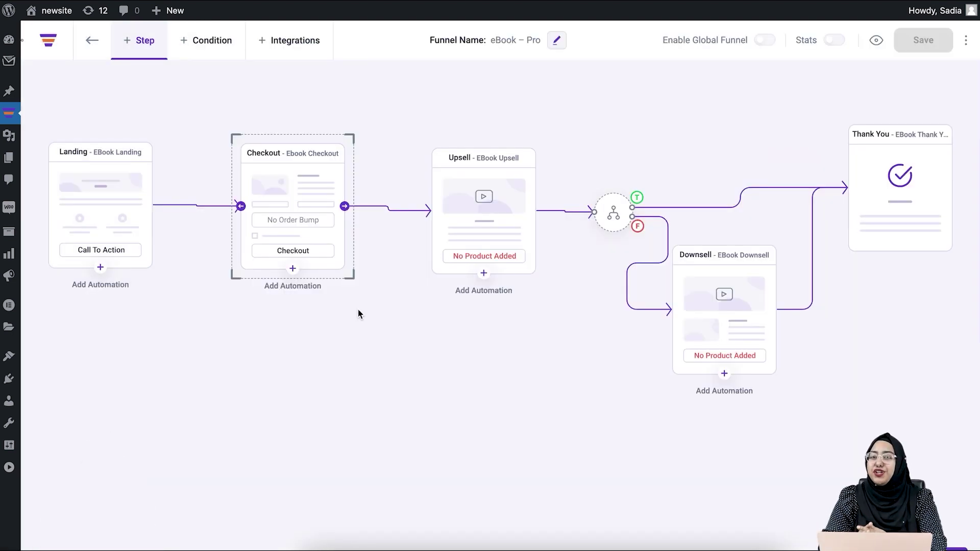
# Preview the Ebook Checkout page and look through its billing details, order summary and Stripe payment section
pyautogui.moveTo(281, 222)
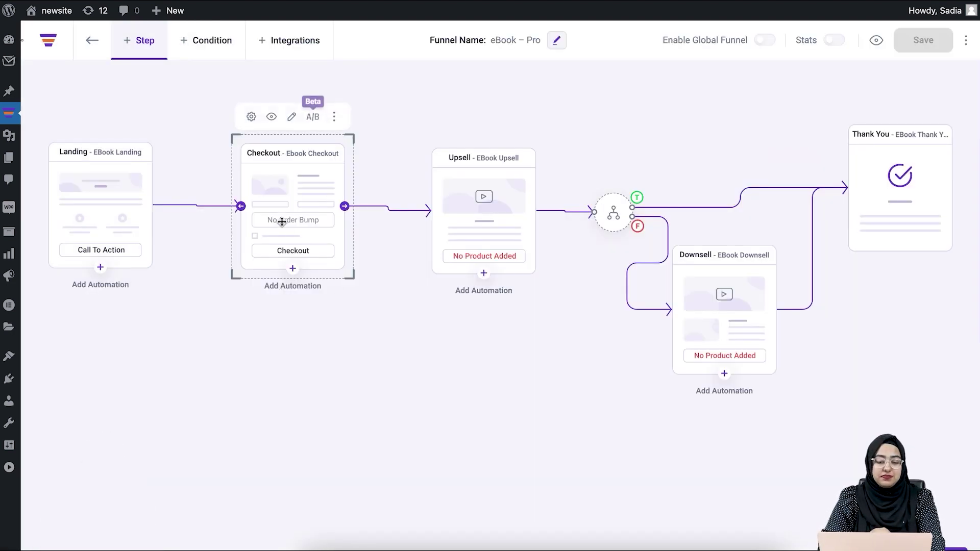
pyautogui.click(270, 118)
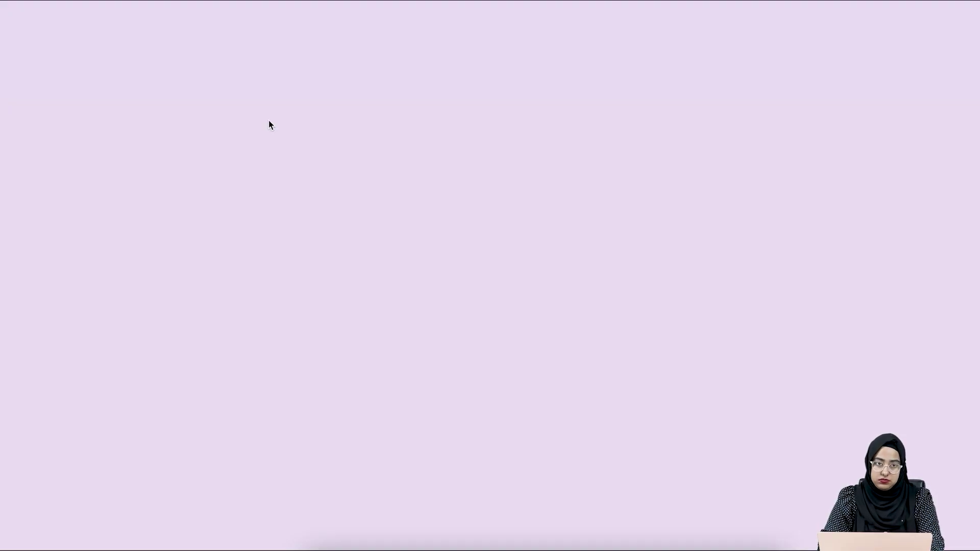
pyautogui.scroll(-15, 268, 120)
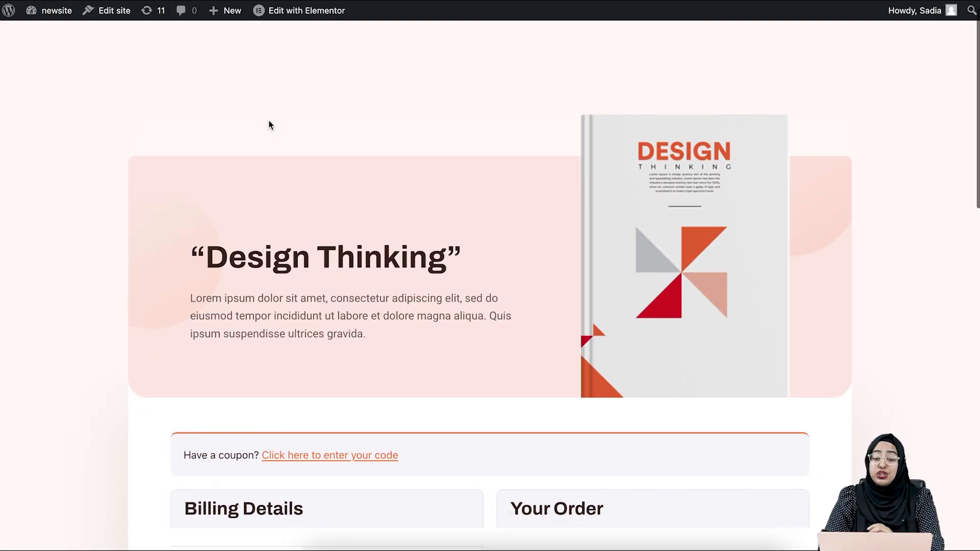
pyautogui.scroll(15, 269, 120)
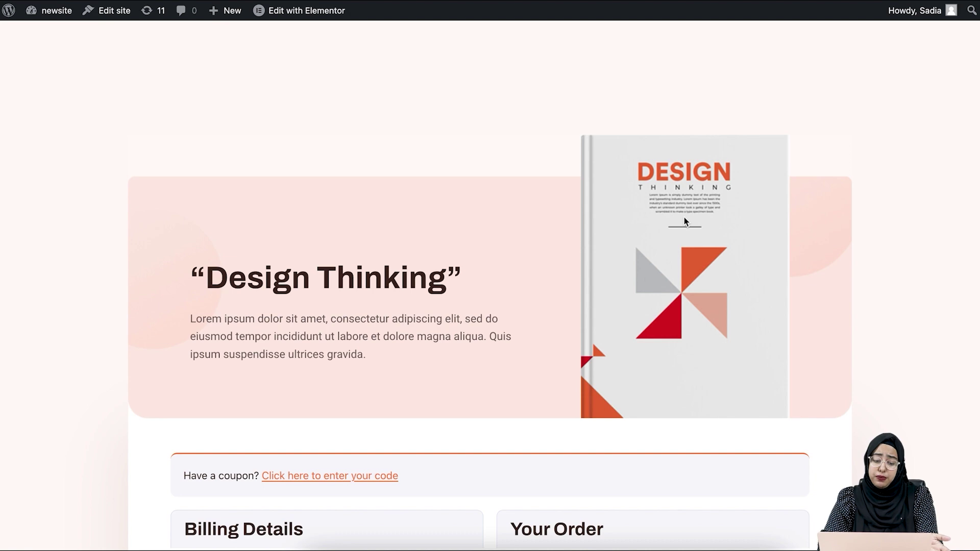
pyautogui.scroll(-15, 684, 219)
pyautogui.scroll(5, 684, 218)
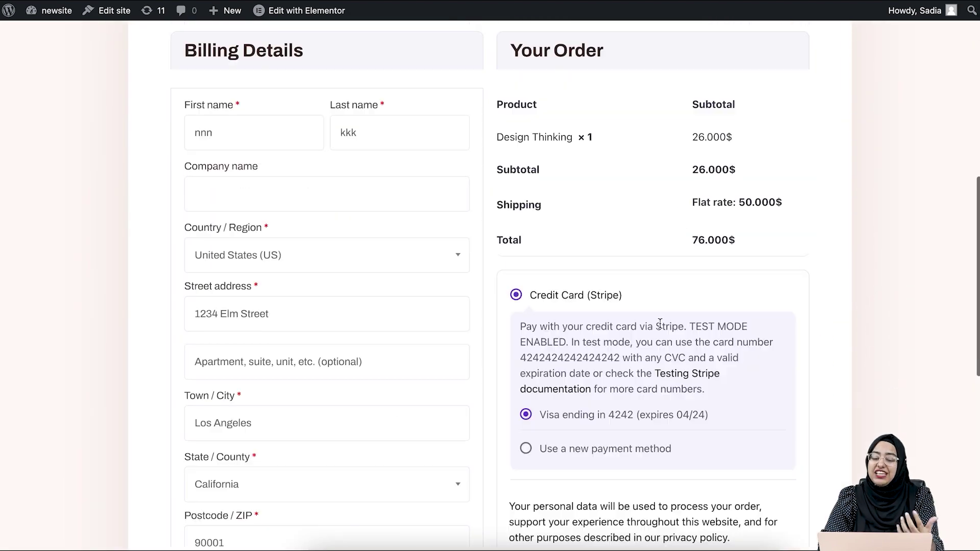
pyautogui.moveTo(518, 281); pyautogui.dragTo(725, 435)
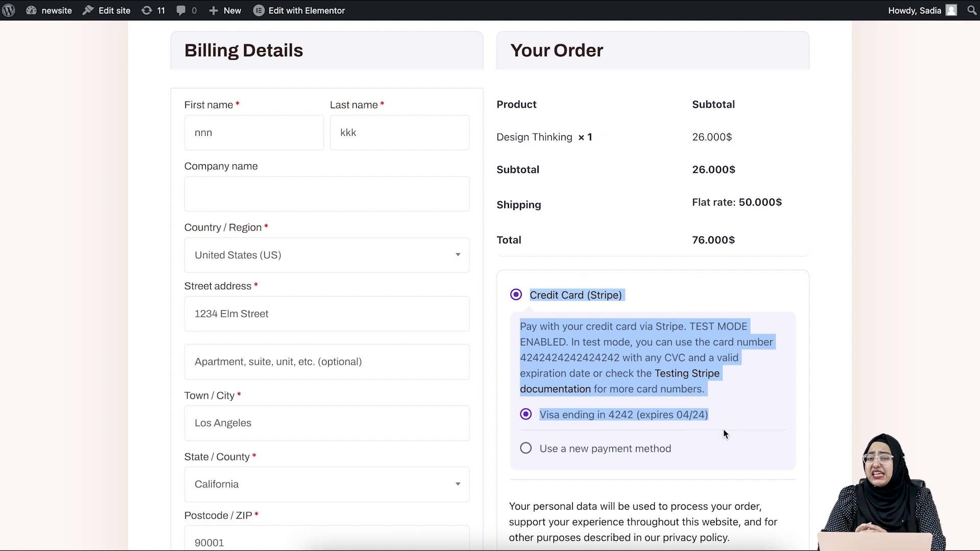
pyautogui.scroll(6, 608, 219)
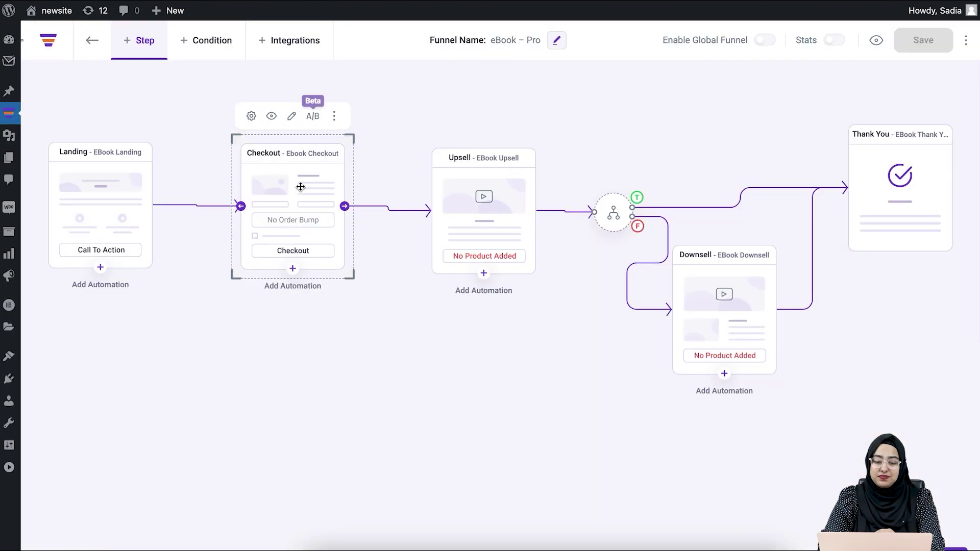
# Open the Ebook Checkout page in Elementor, inspect its heading, book cover image and billing form, and update the page
pyautogui.click(296, 116)
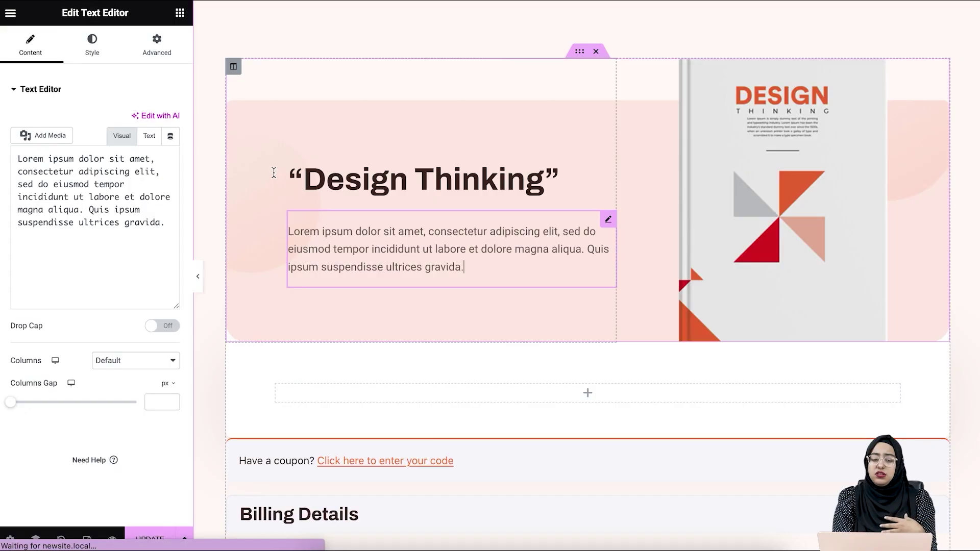
pyautogui.click(274, 173)
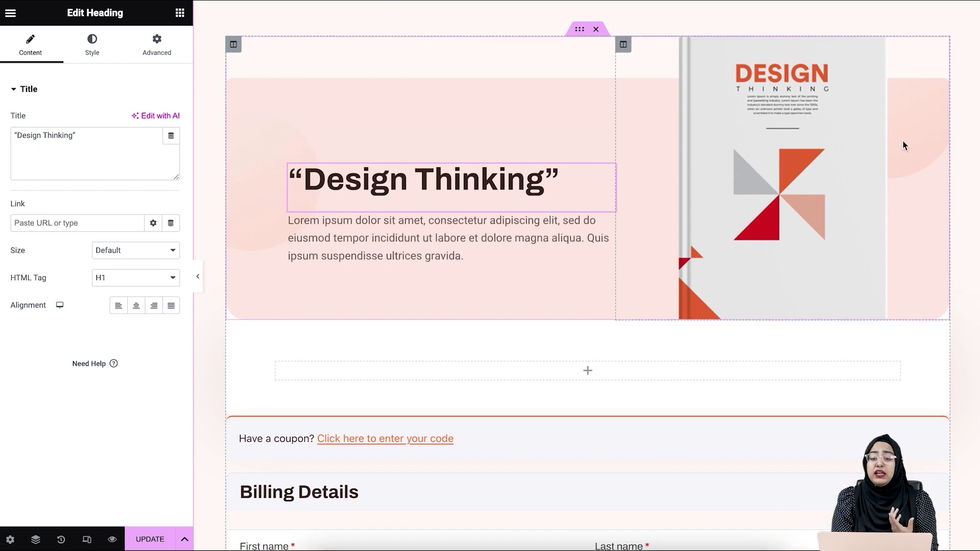
pyautogui.click(839, 146)
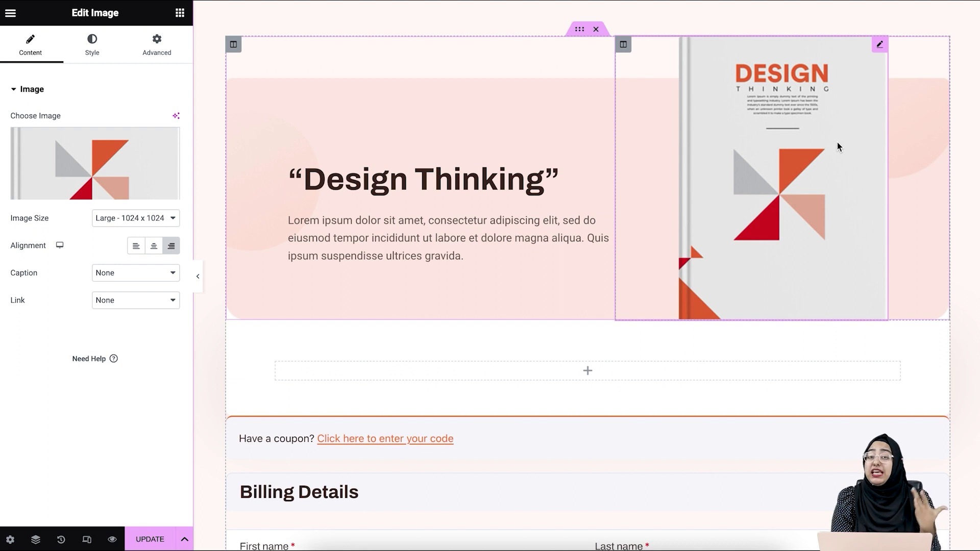
pyautogui.scroll(1, 837, 143)
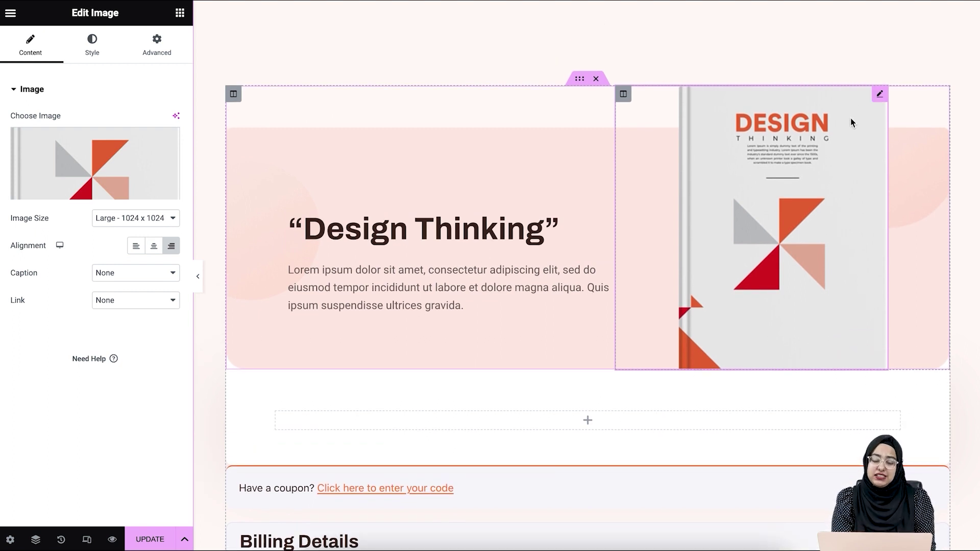
pyautogui.scroll(-15, 850, 122)
pyautogui.scroll(-9, 852, 122)
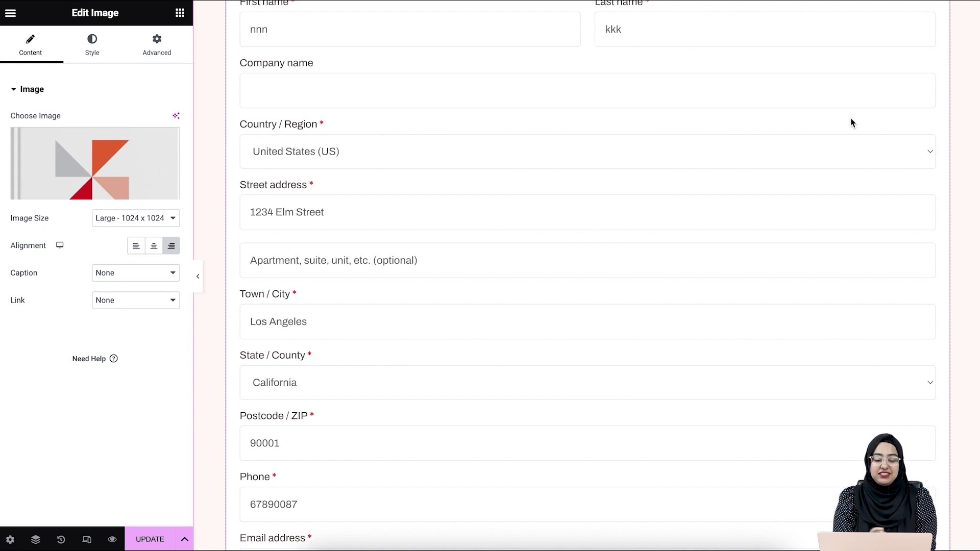
pyautogui.click(163, 540)
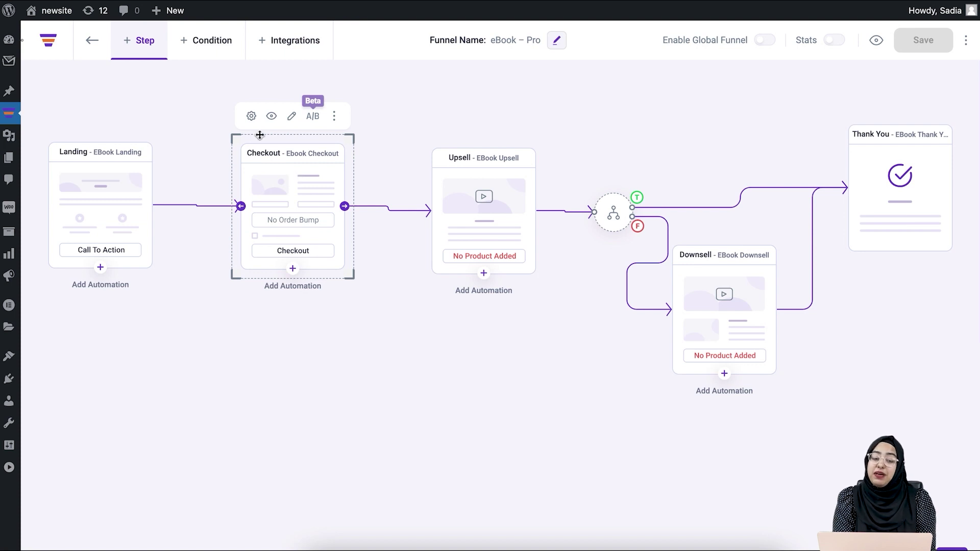
# In the Ebook Checkout step's field settings, disable the company, country, both address lines, city, state and postcode billing fields
pyautogui.click(252, 116)
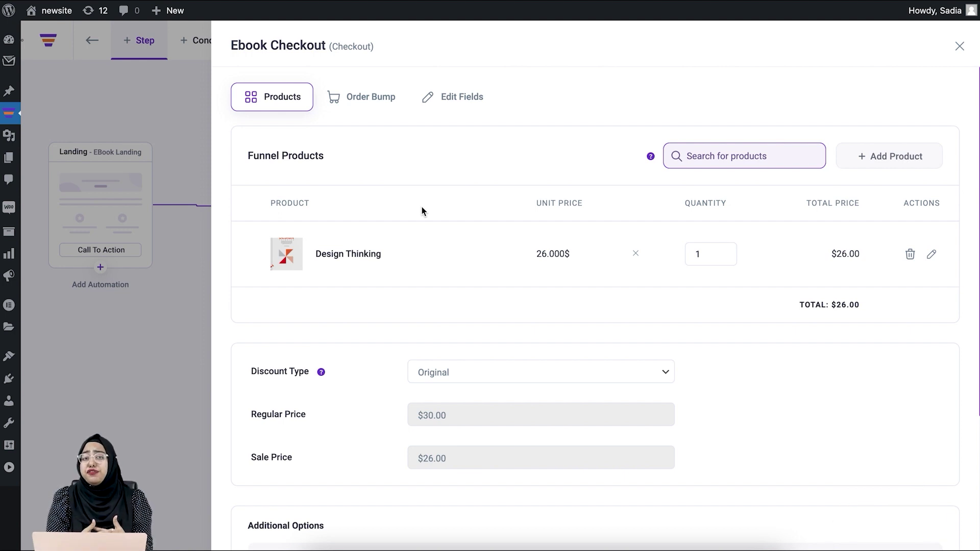
pyautogui.click(463, 98)
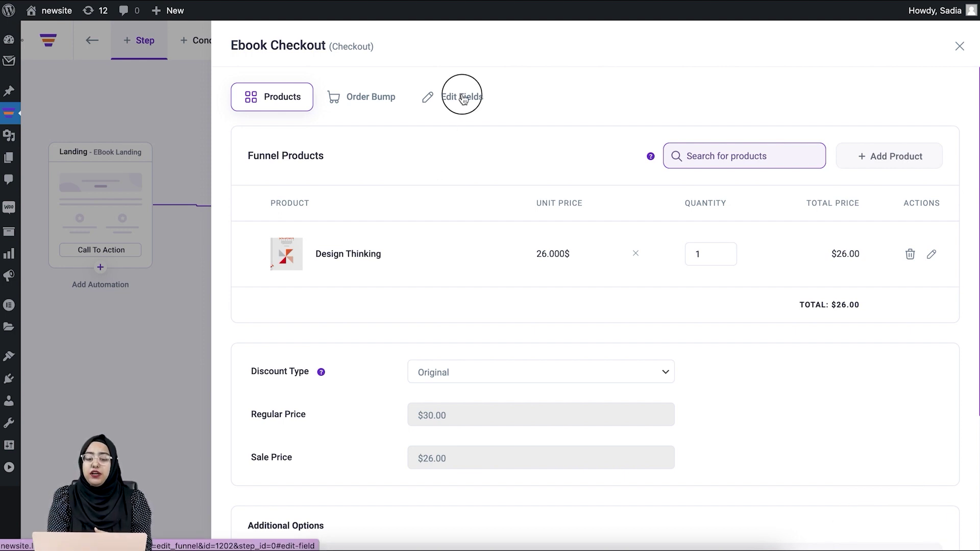
pyautogui.scroll(-9, 498, 333)
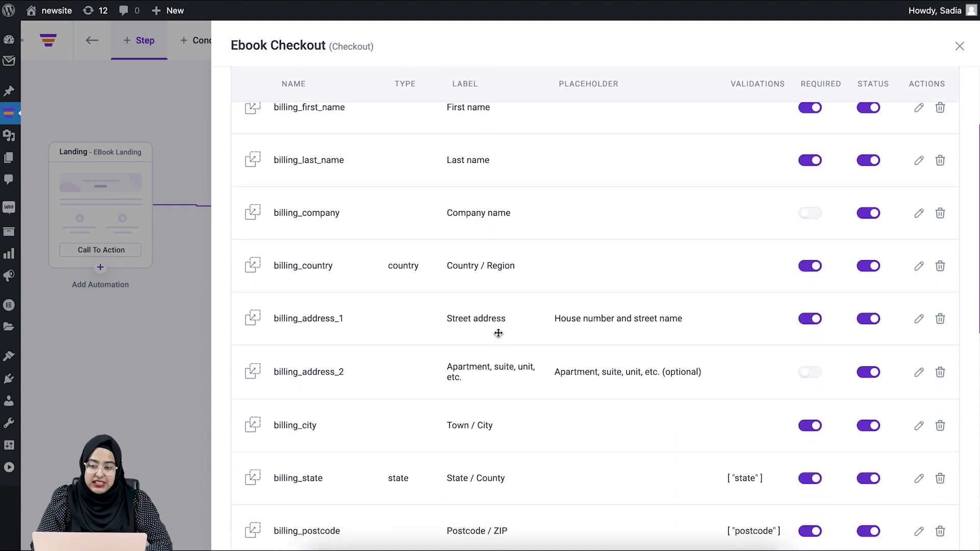
pyautogui.scroll(-1, 498, 333)
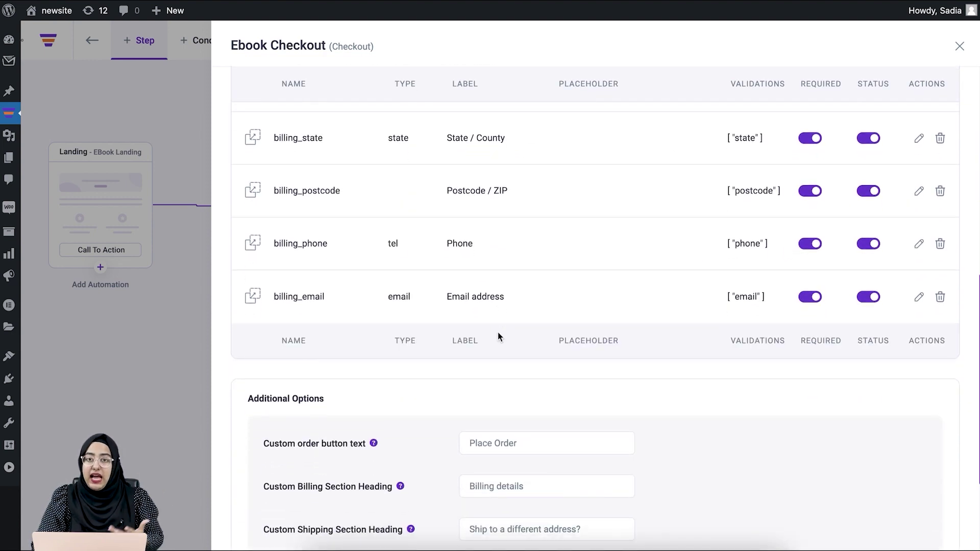
pyautogui.scroll(10, 498, 333)
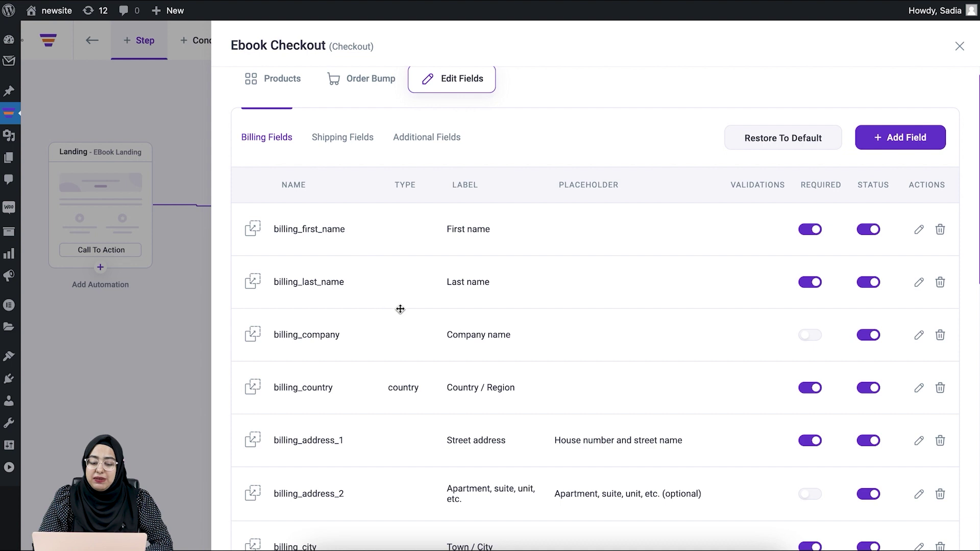
pyautogui.scroll(-2, 718, 412)
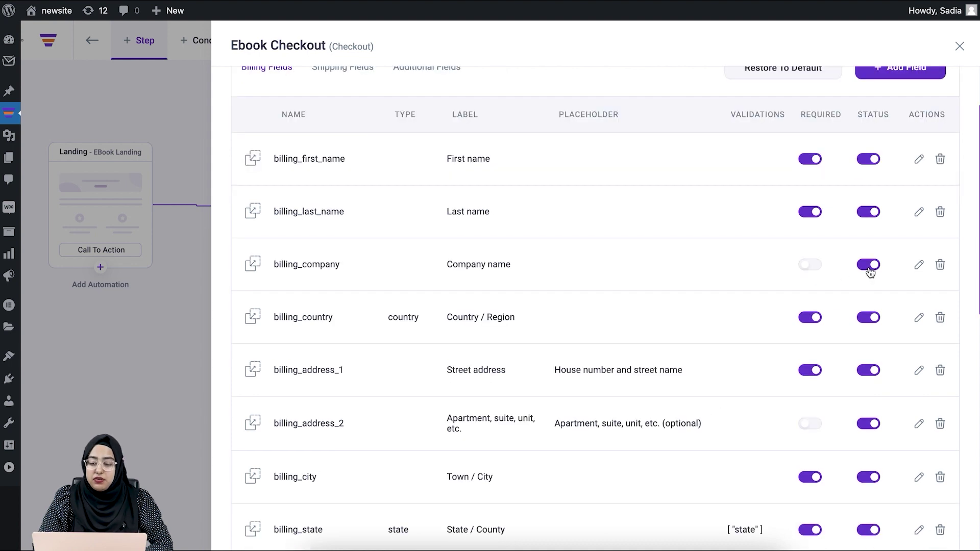
pyautogui.click(869, 265)
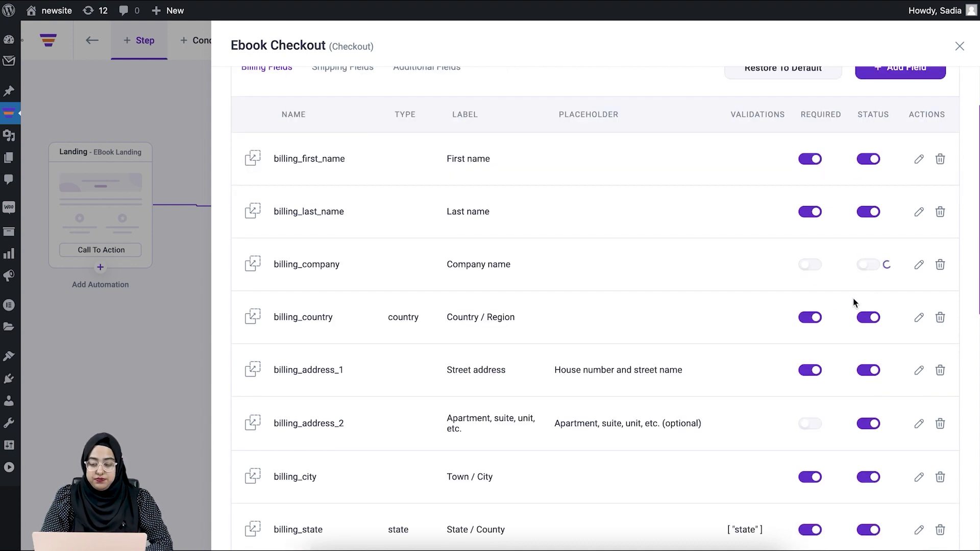
pyautogui.click(808, 410)
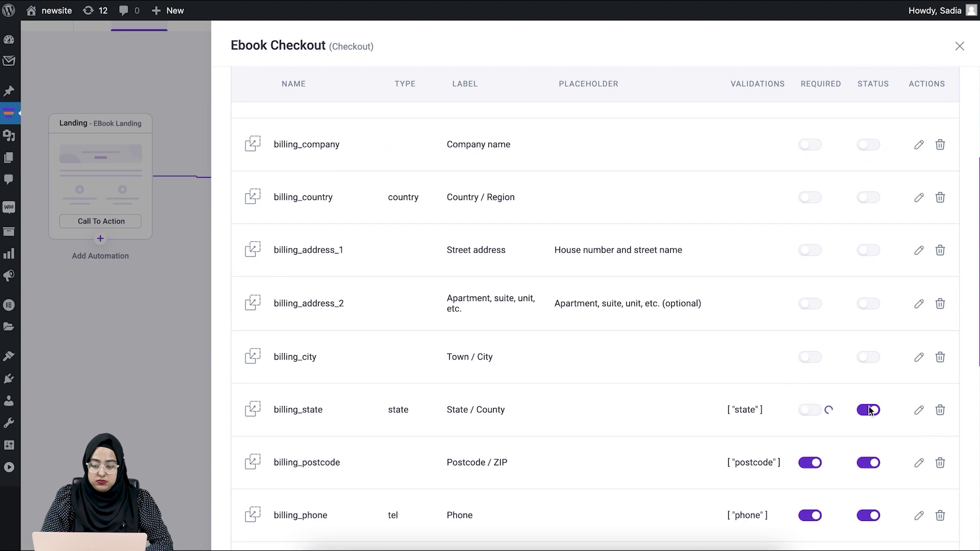
pyautogui.click(869, 410)
pyautogui.click(867, 466)
pyautogui.click(867, 464)
pyautogui.scroll(-3, 866, 465)
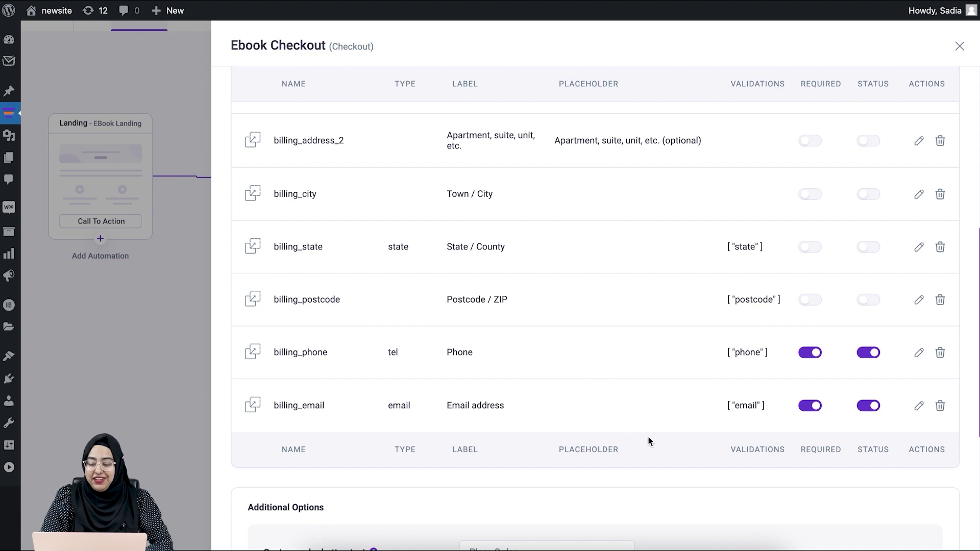
# Save the additional changes to the checkout fields and close the Ebook Checkout settings
pyautogui.scroll(-4, 648, 439)
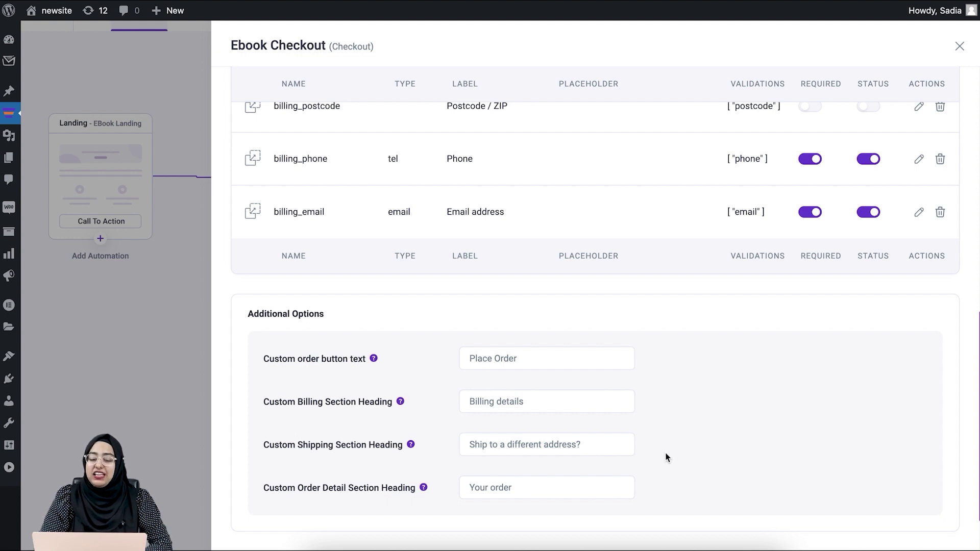
pyautogui.scroll(-2, 667, 458)
pyautogui.click(858, 512)
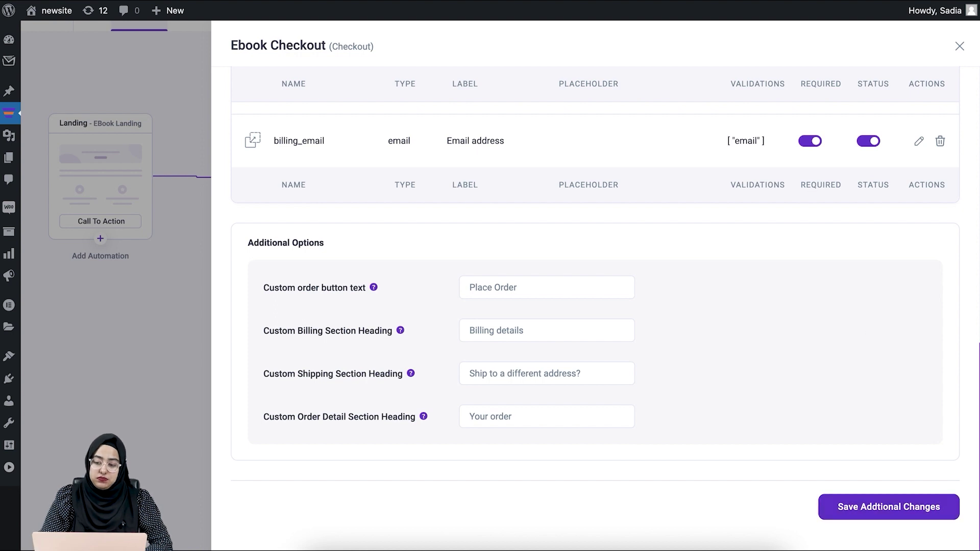
pyautogui.click(957, 52)
# Preview the Ebook Checkout page again and check which fields its Billing Details form contains
pyautogui.moveTo(341, 202)
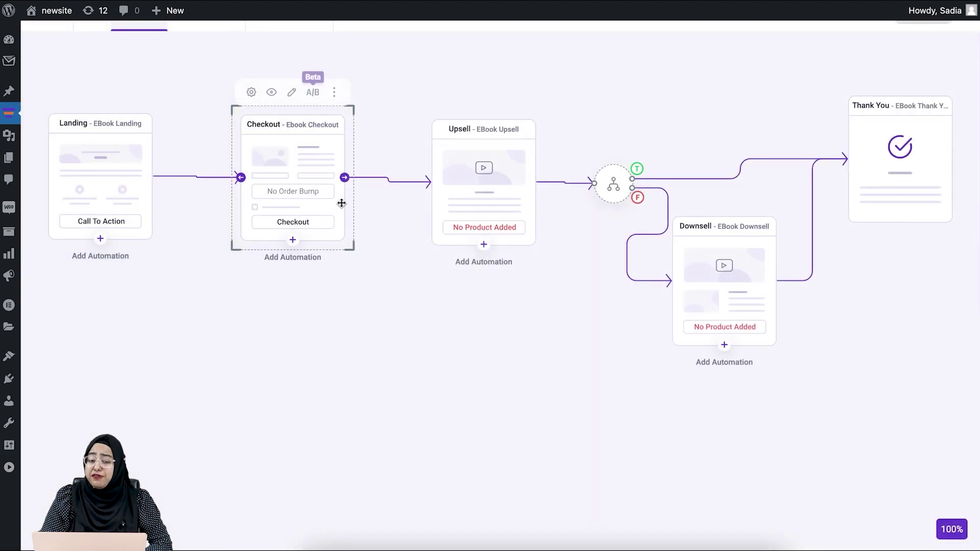
pyautogui.click(252, 90)
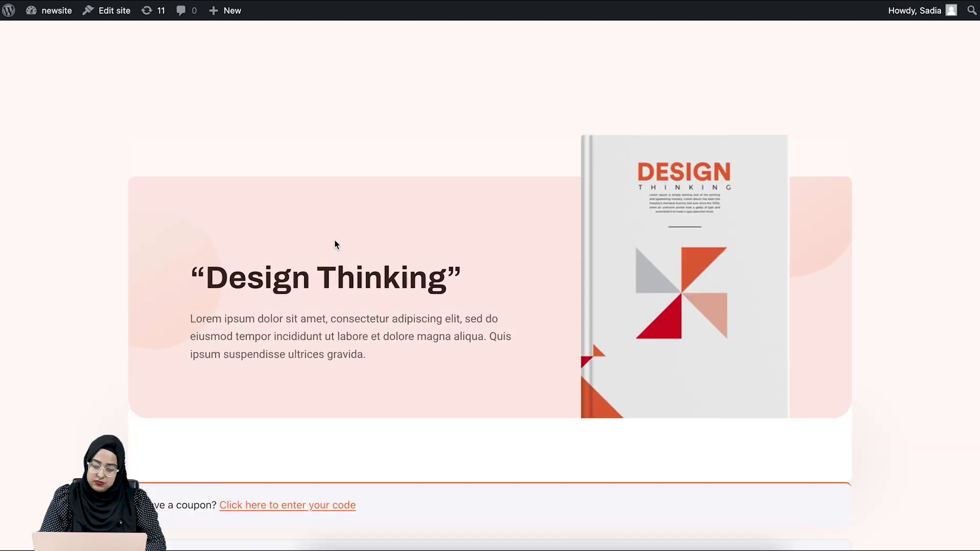
pyautogui.scroll(-15, 335, 244)
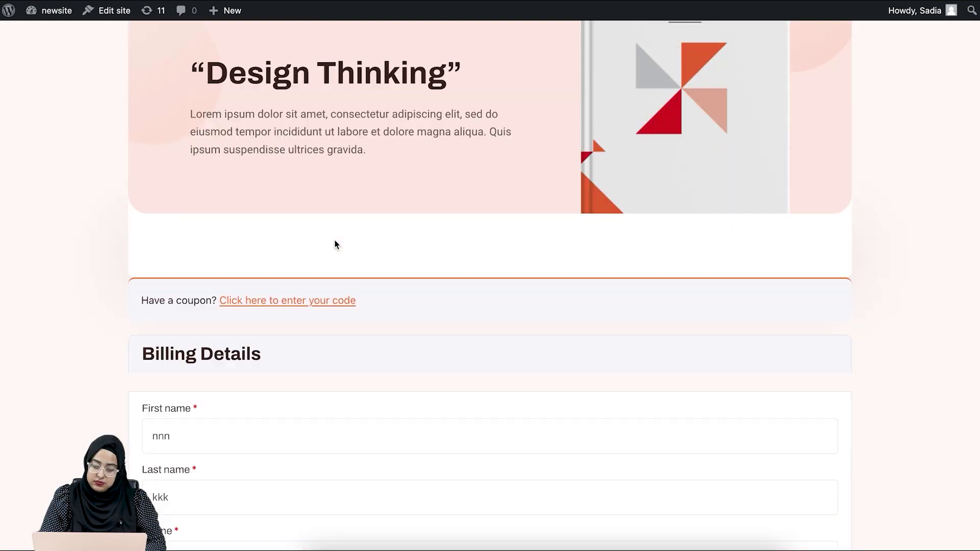
pyautogui.scroll(4, 335, 243)
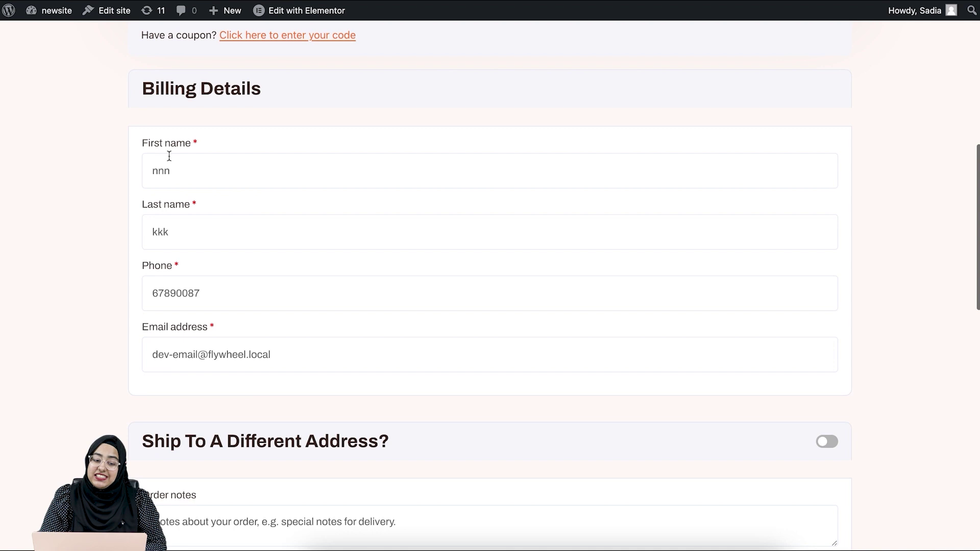
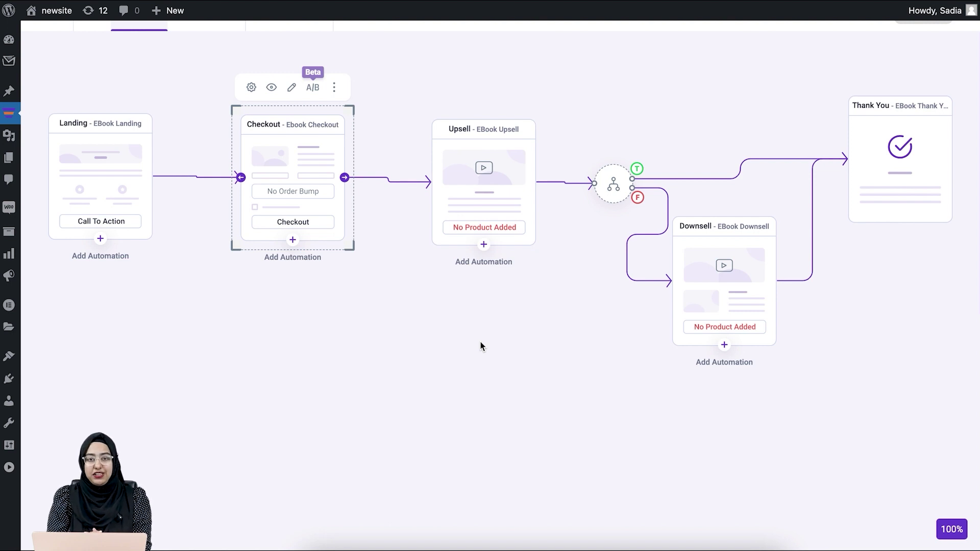
# Add an order bump to the Ebook Checkout step and look at its template, color and product options
pyautogui.click(251, 88)
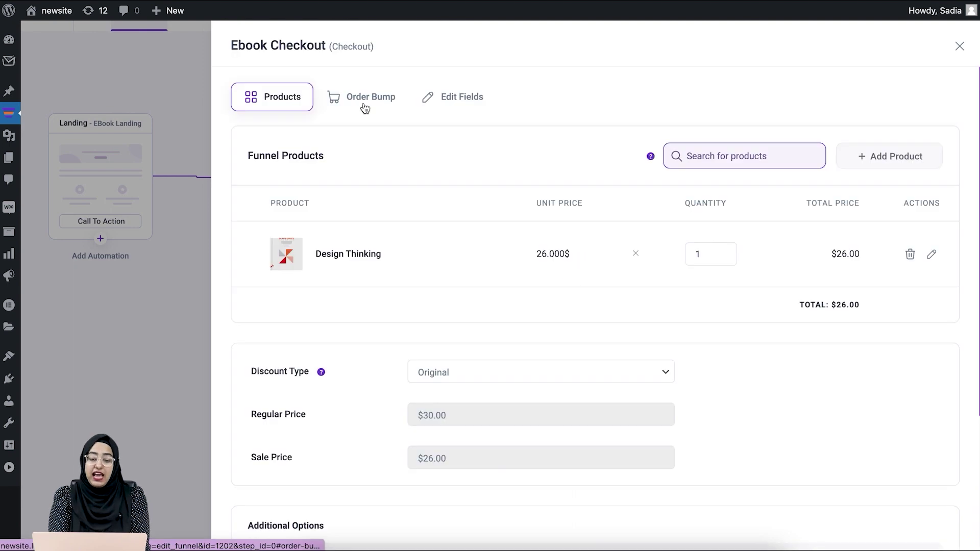
pyautogui.click(365, 108)
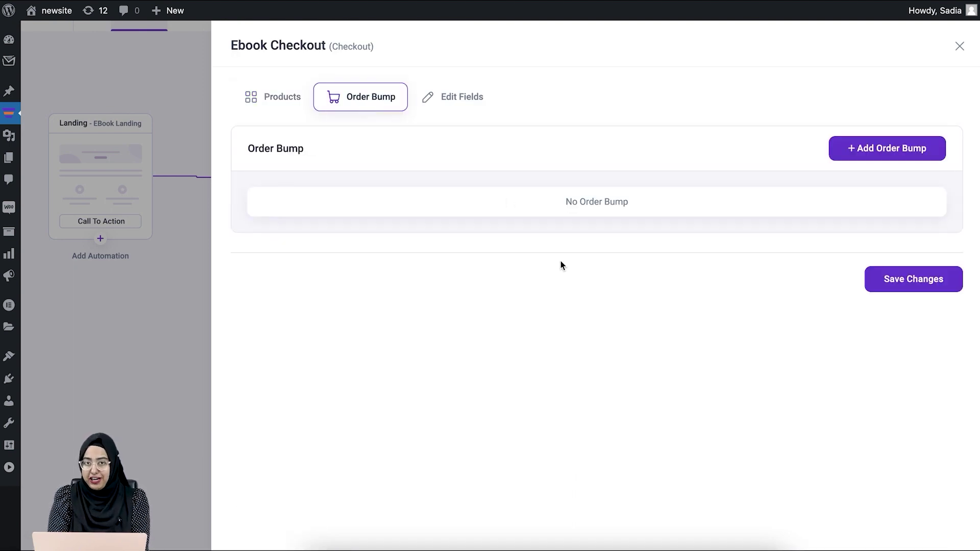
pyautogui.click(876, 149)
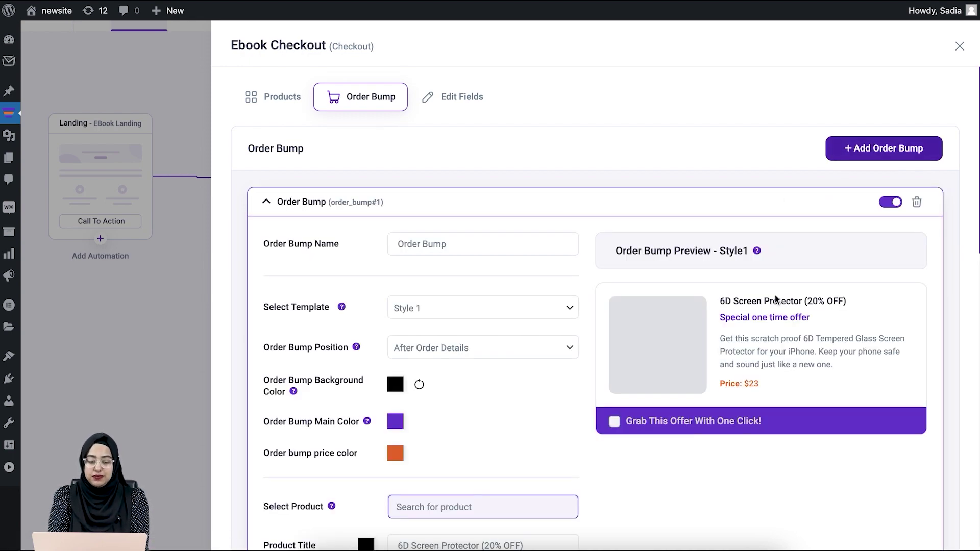
pyautogui.scroll(-3, 756, 323)
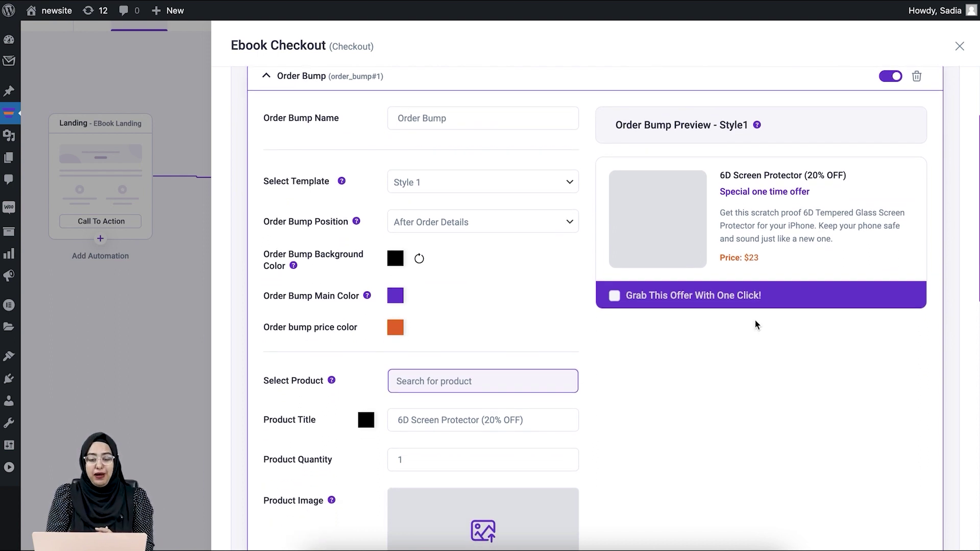
# Set the order bump's template to Style 2 and look through its position options, leaving it at After Order Details
pyautogui.click(499, 187)
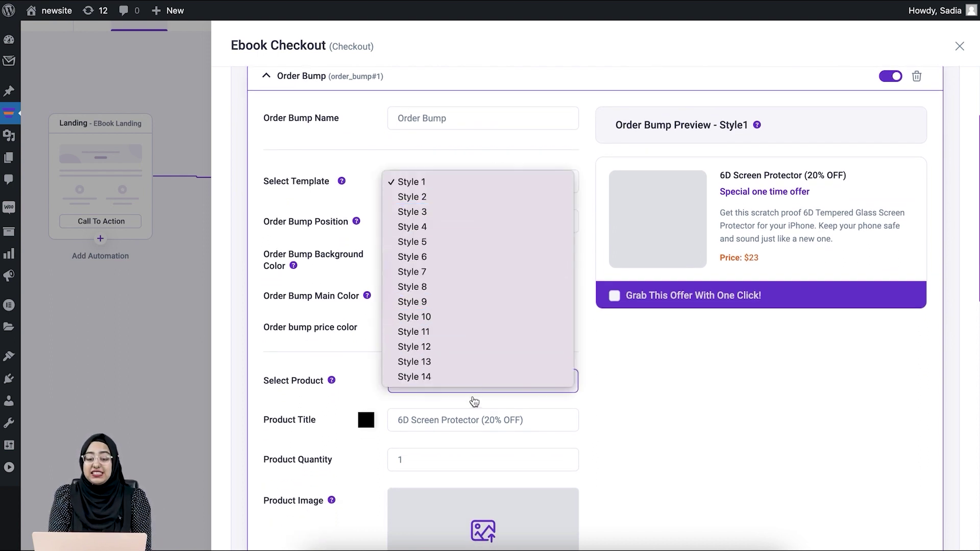
pyautogui.click(445, 196)
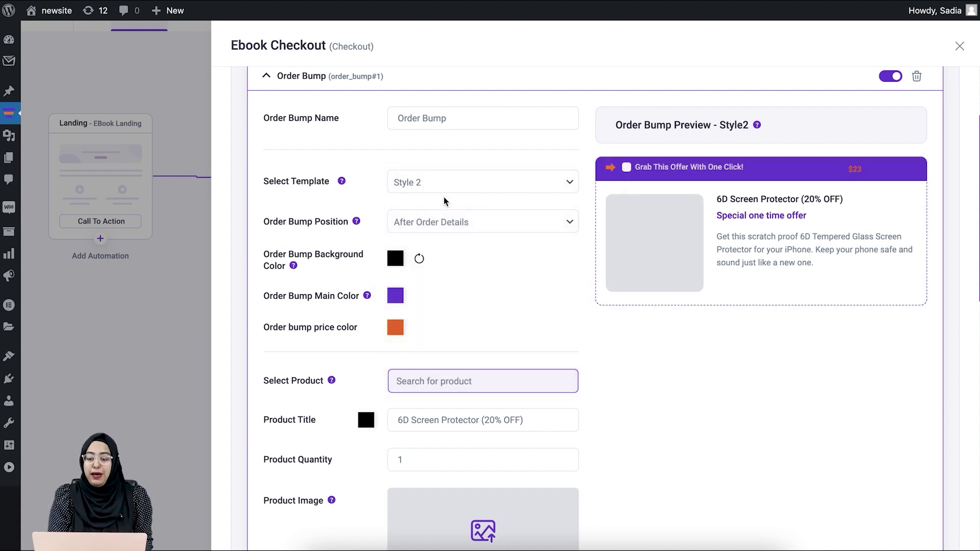
pyautogui.click(462, 221)
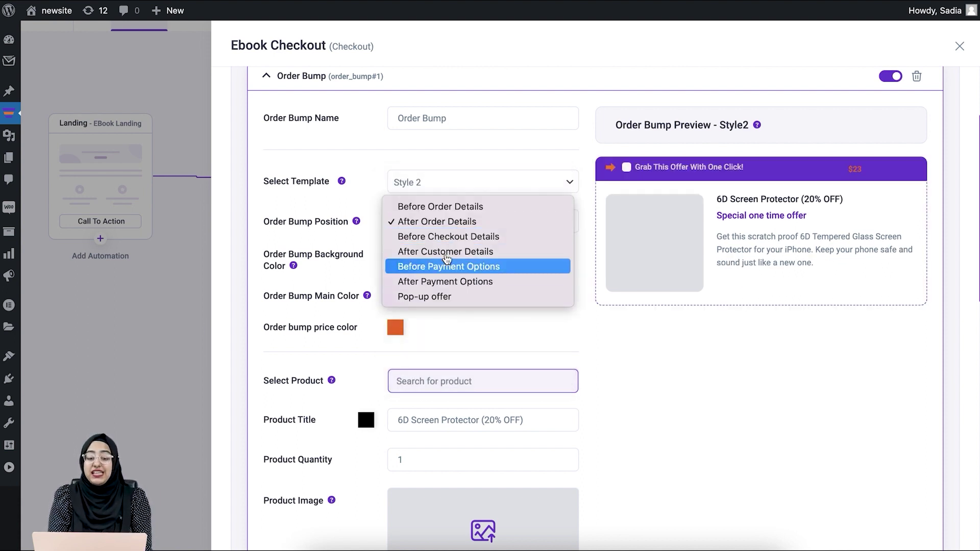
pyautogui.click(691, 399)
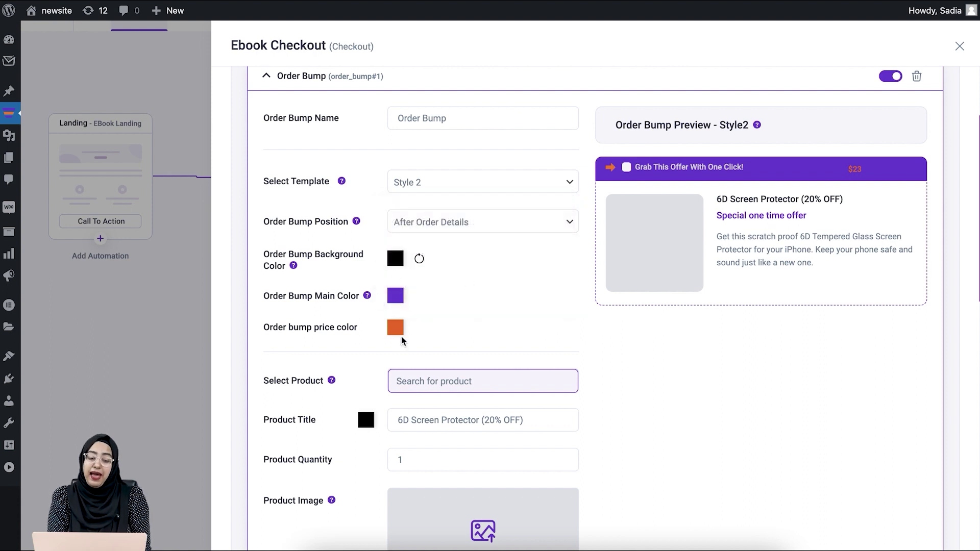
# Search for "beyond d" and choose Beyond Design as the order bump product
pyautogui.scroll(-5, 493, 320)
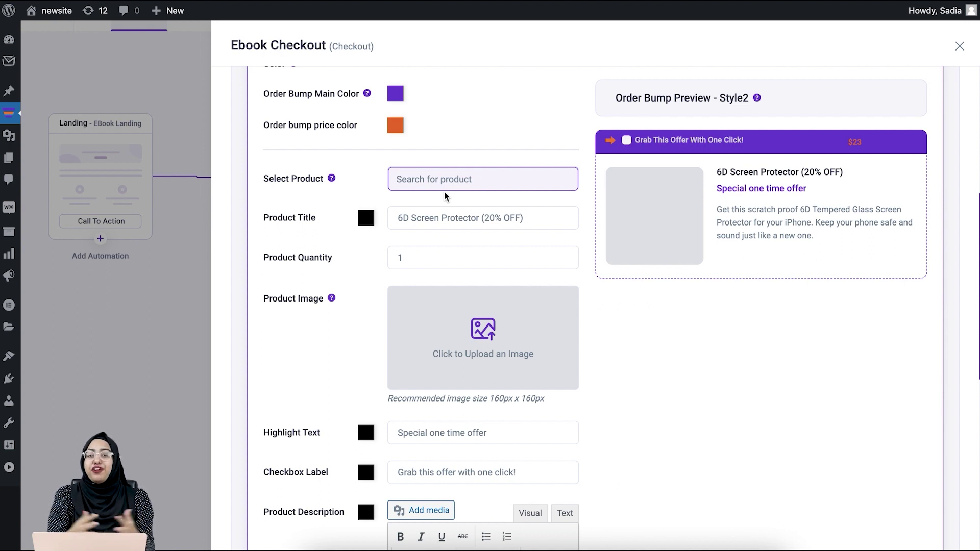
pyautogui.click(449, 177)
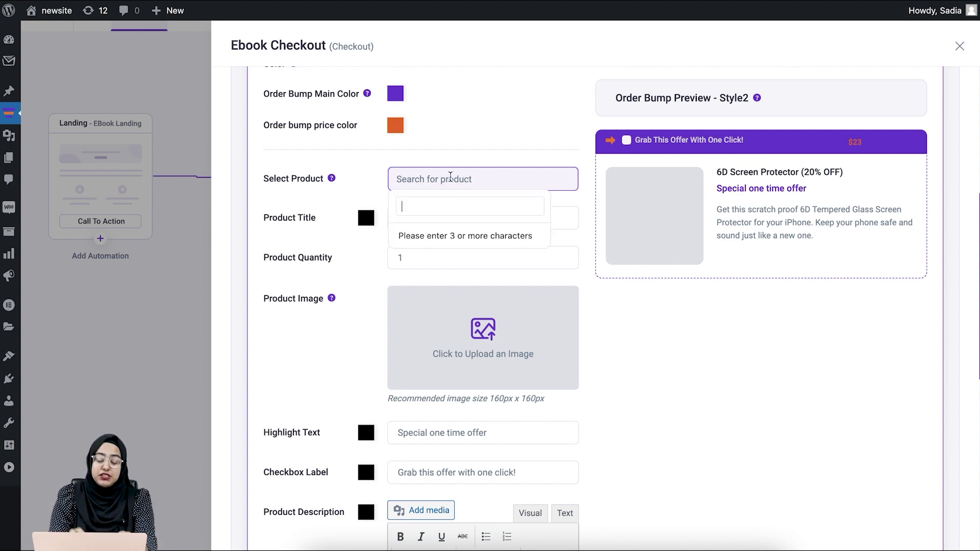
pyautogui.write('beyond d')
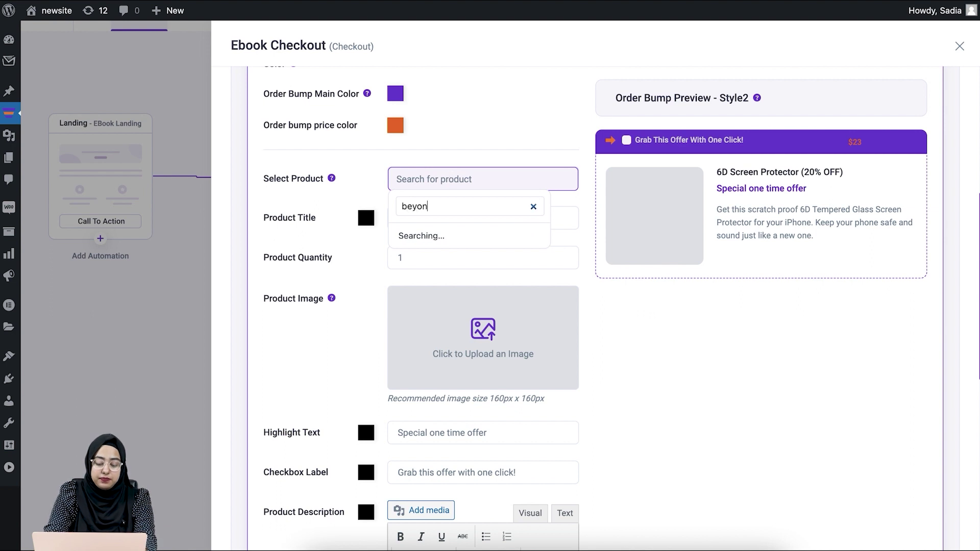
pyautogui.click(463, 260)
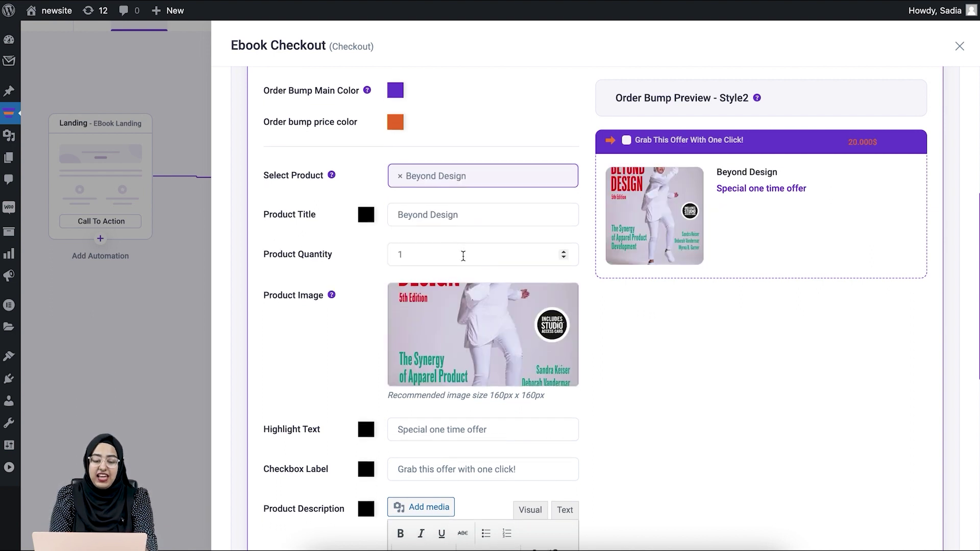
# Review the order bump's description and discount settings, save the changes and close the Ebook Checkout settings
pyautogui.scroll(-5, 445, 286)
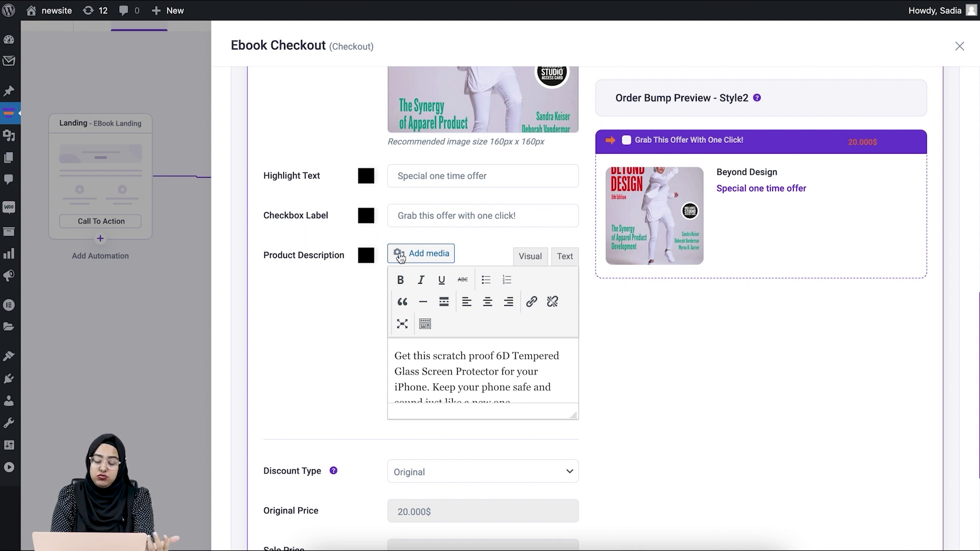
pyautogui.scroll(-1, 474, 356)
pyautogui.scroll(-4, 488, 435)
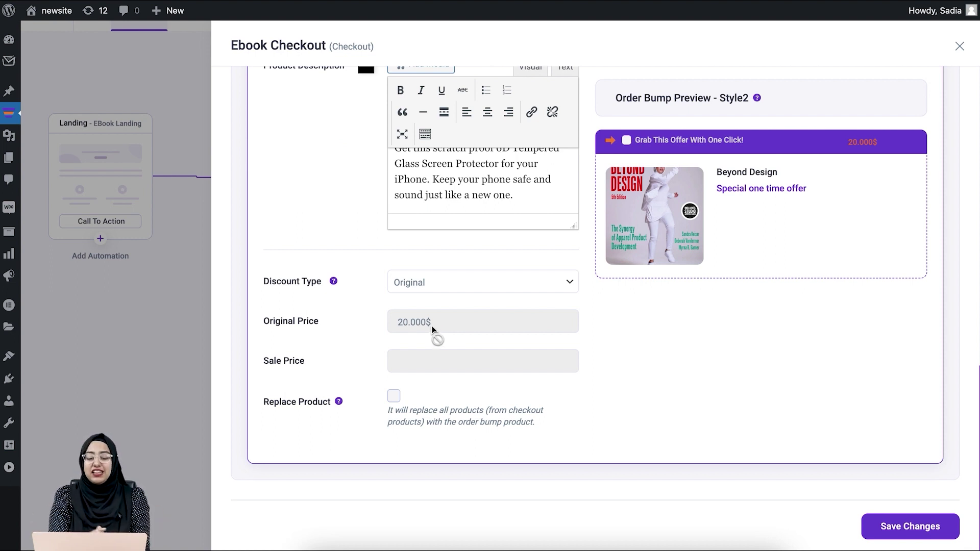
pyautogui.click(930, 529)
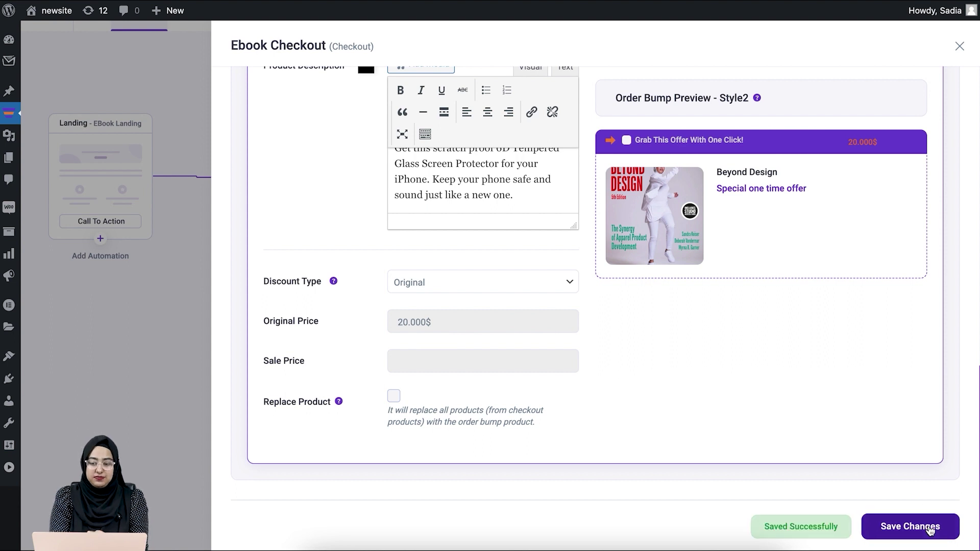
pyautogui.click(956, 53)
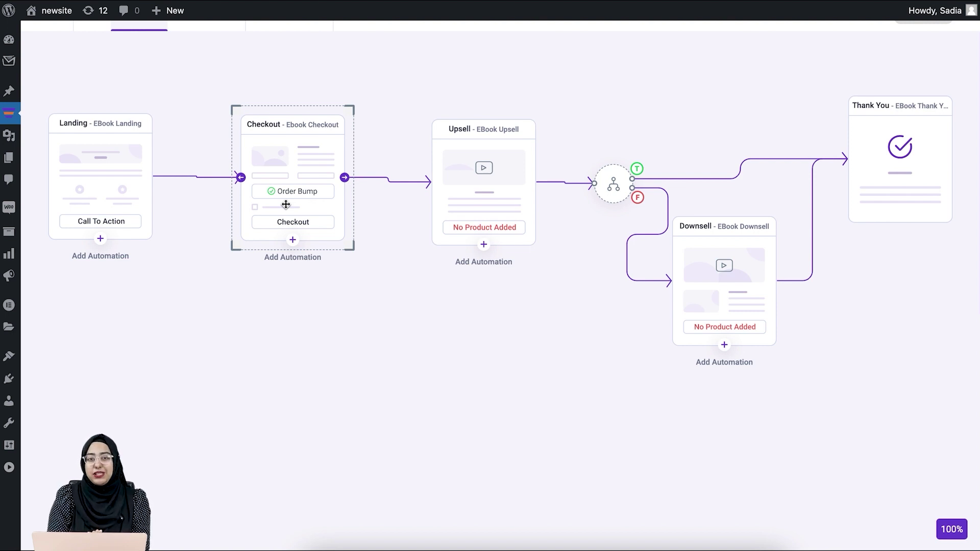
# Preview the EBook Upsell page and look over its layout in the Elementor editor
pyautogui.moveTo(472, 156)
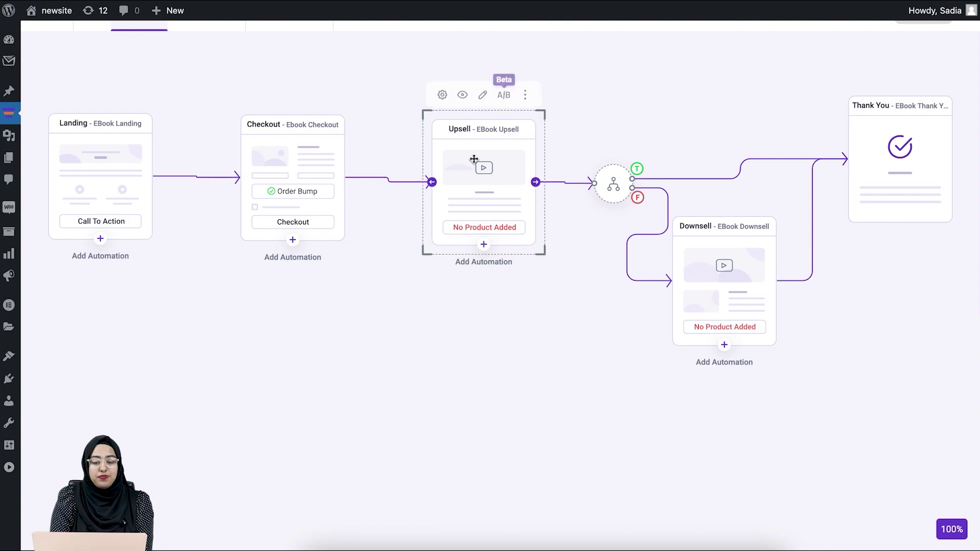
pyautogui.click(463, 92)
pyautogui.scroll(-6, 514, 311)
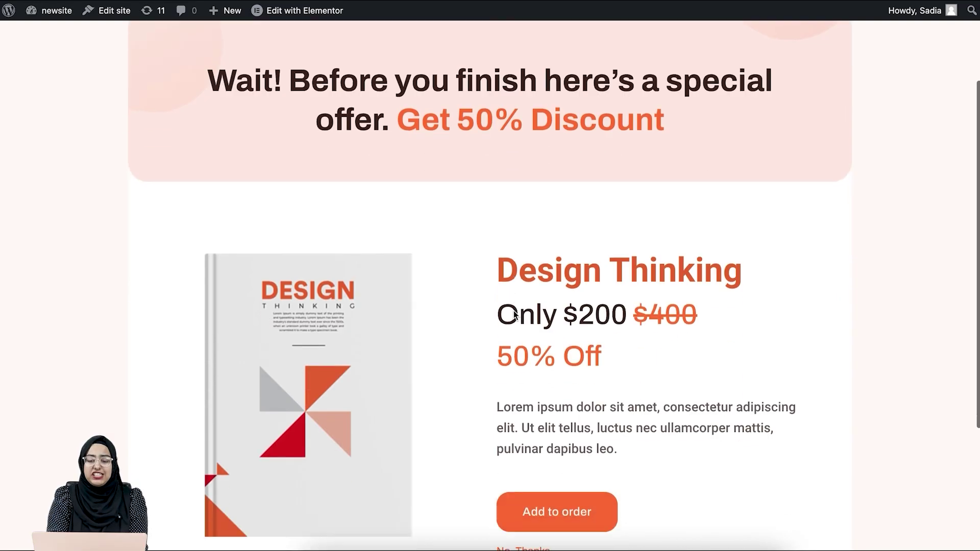
pyautogui.scroll(6, 514, 315)
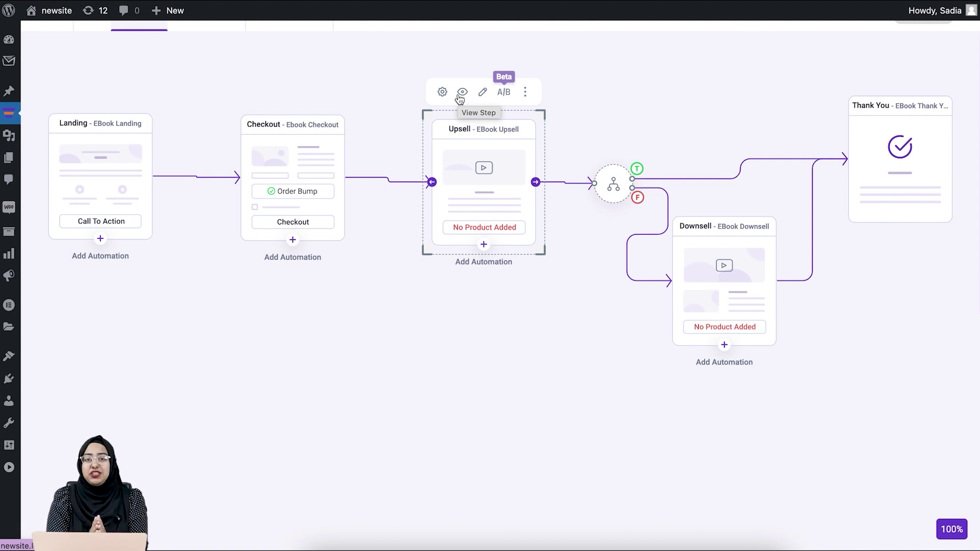
pyautogui.click(482, 92)
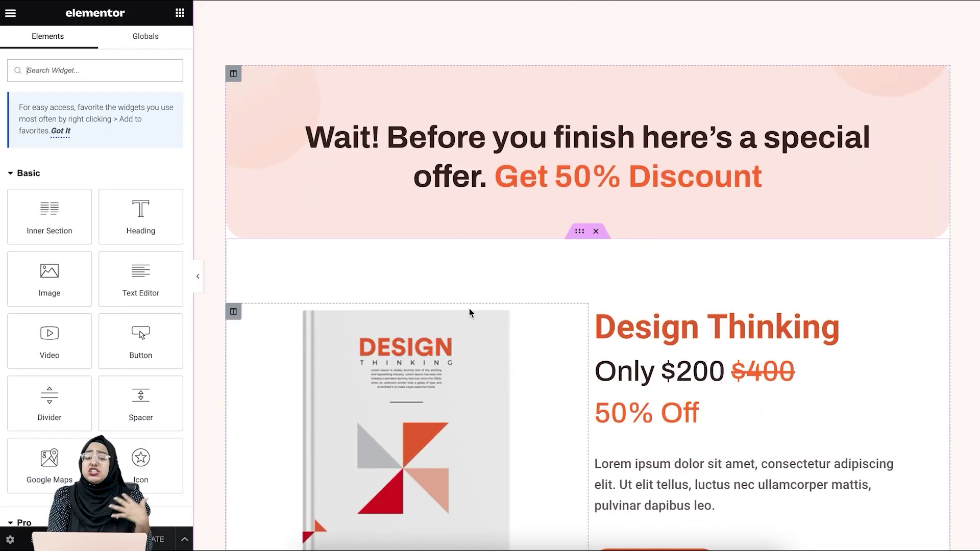
pyautogui.click(433, 339)
pyautogui.scroll(-8, 664, 482)
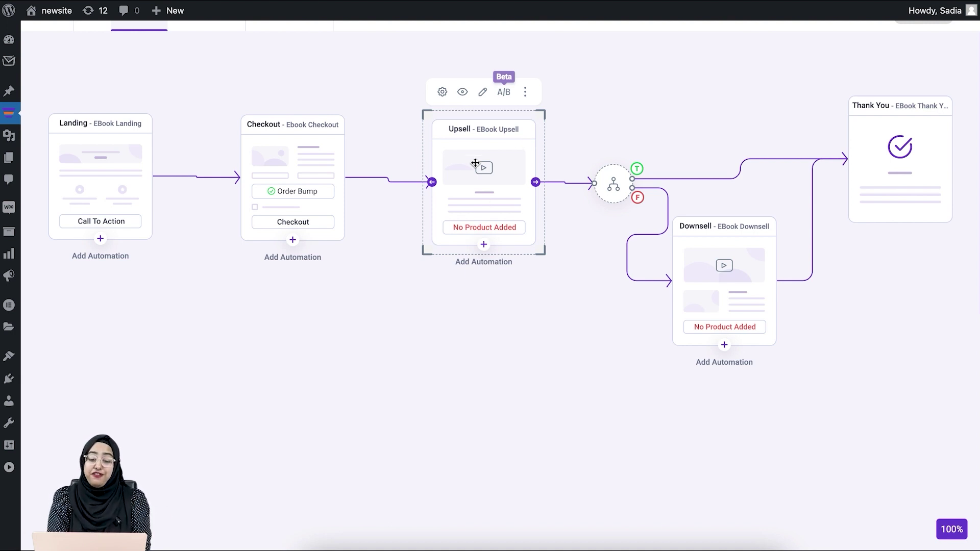
# Add Design ebook bundle as the EBook Upsell step's product, save the changes and close the step settings
pyautogui.click(443, 93)
pyautogui.click(763, 158)
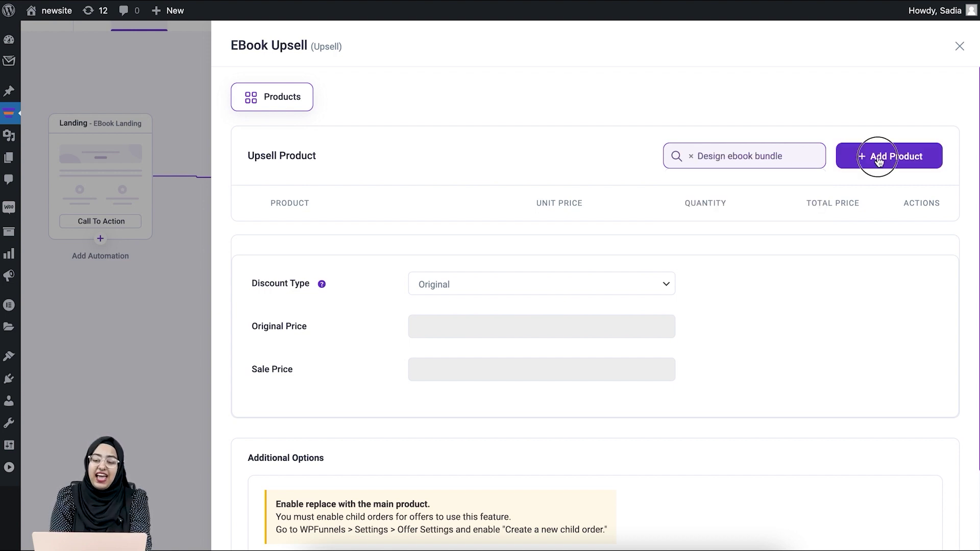
pyautogui.click(878, 158)
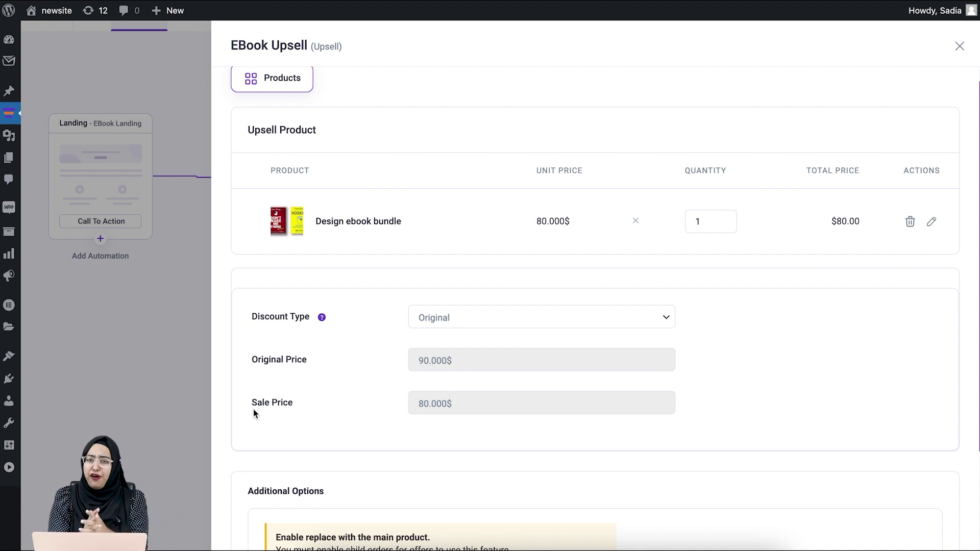
pyautogui.scroll(-3, 546, 347)
pyautogui.click(906, 531)
pyautogui.click(959, 46)
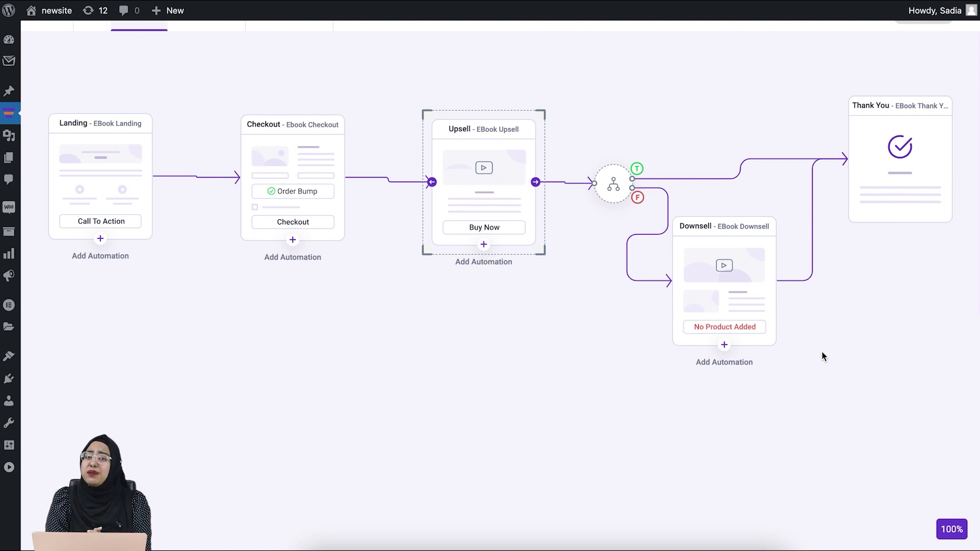
# Delete the Downsell step and the conditional node after the Upsell step from the funnel
pyautogui.click(761, 270)
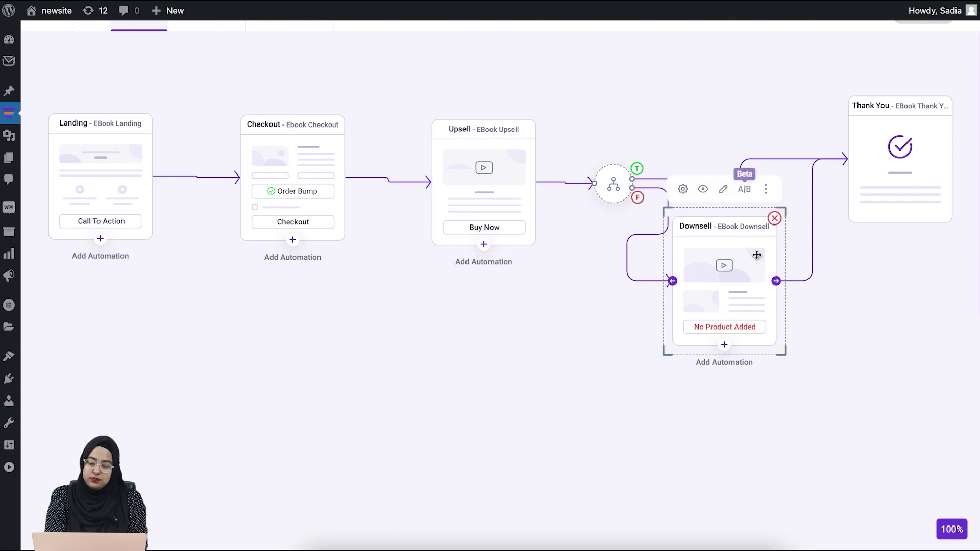
pyautogui.click(775, 217)
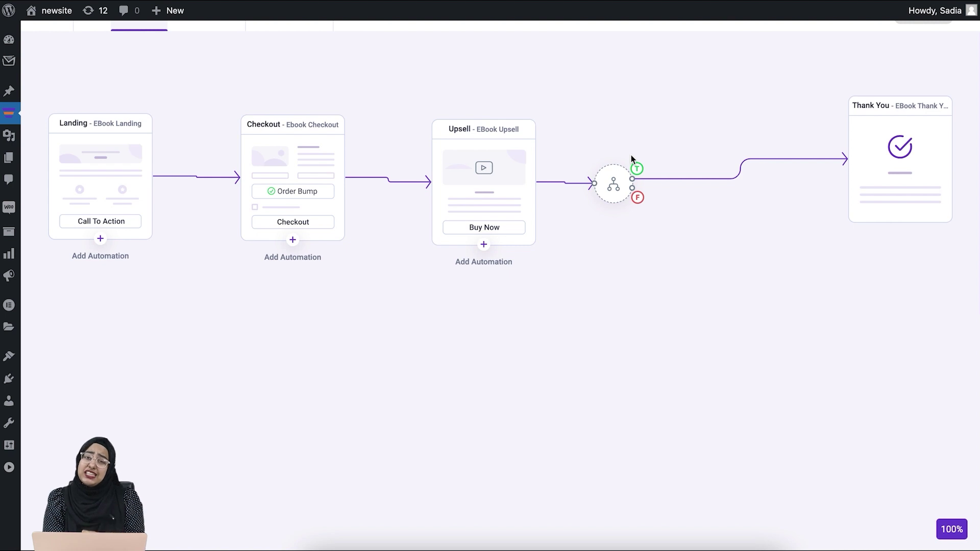
pyautogui.moveTo(619, 176)
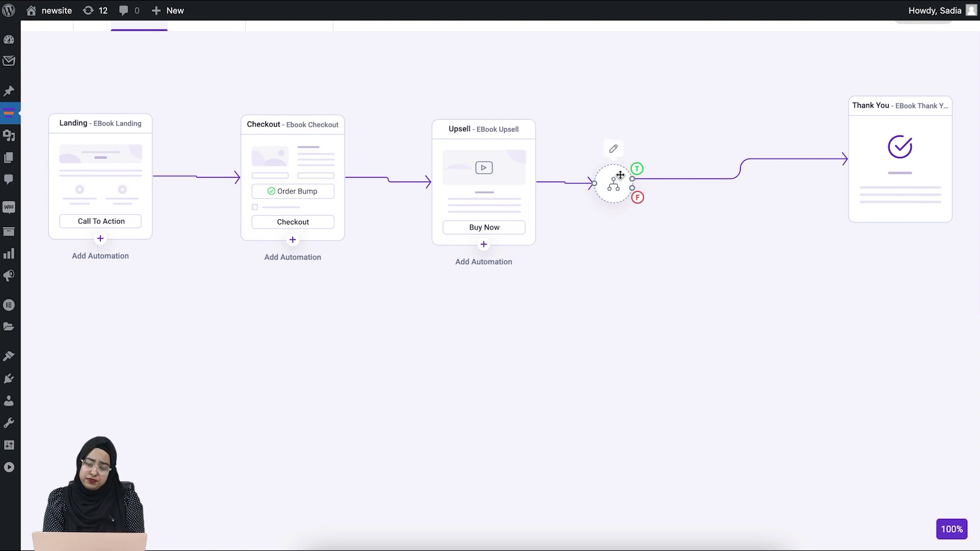
pyautogui.click(601, 171)
# Move the Thank You step closer to the Upsell step and connect the Upsell step to it
pyautogui.moveTo(871, 175); pyautogui.dragTo(694, 204)
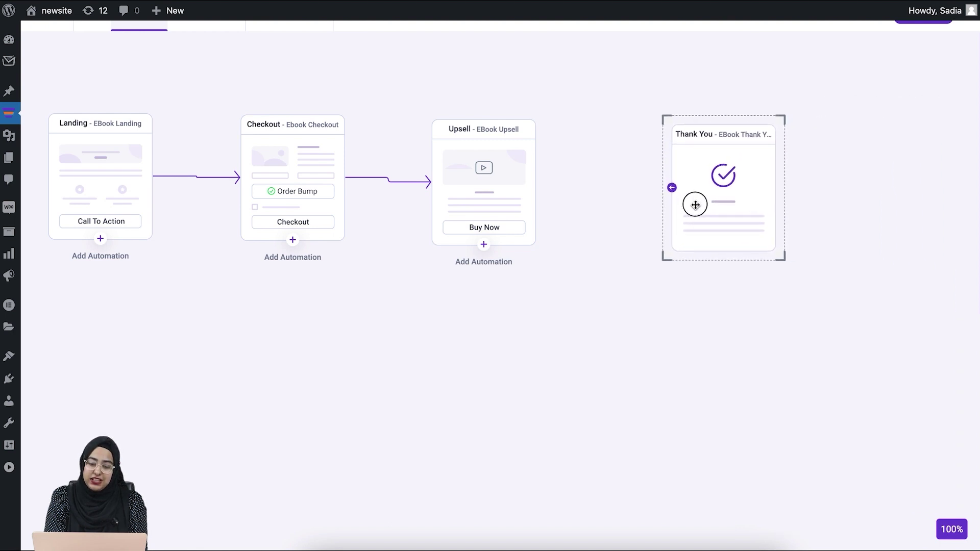
pyautogui.moveTo(511, 172)
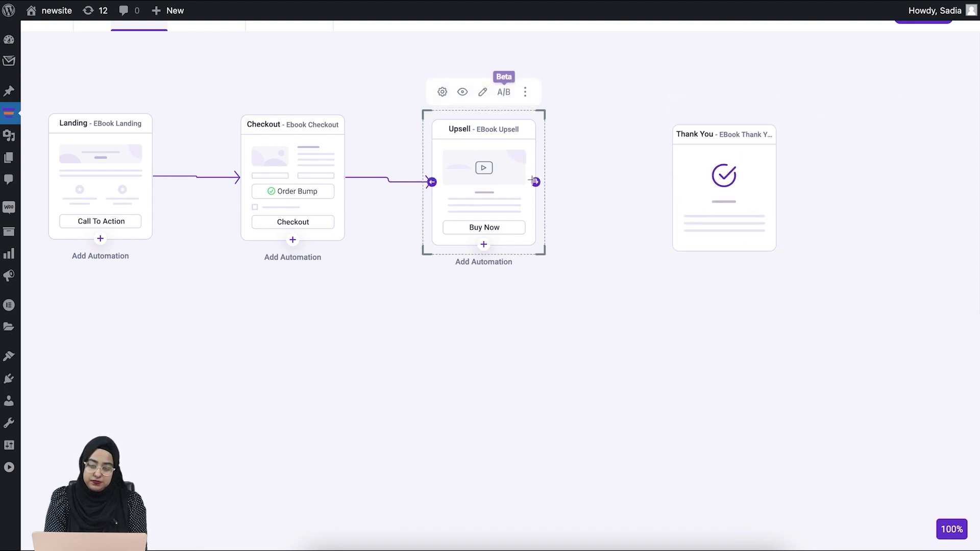
pyautogui.moveTo(535, 182); pyautogui.dragTo(672, 180)
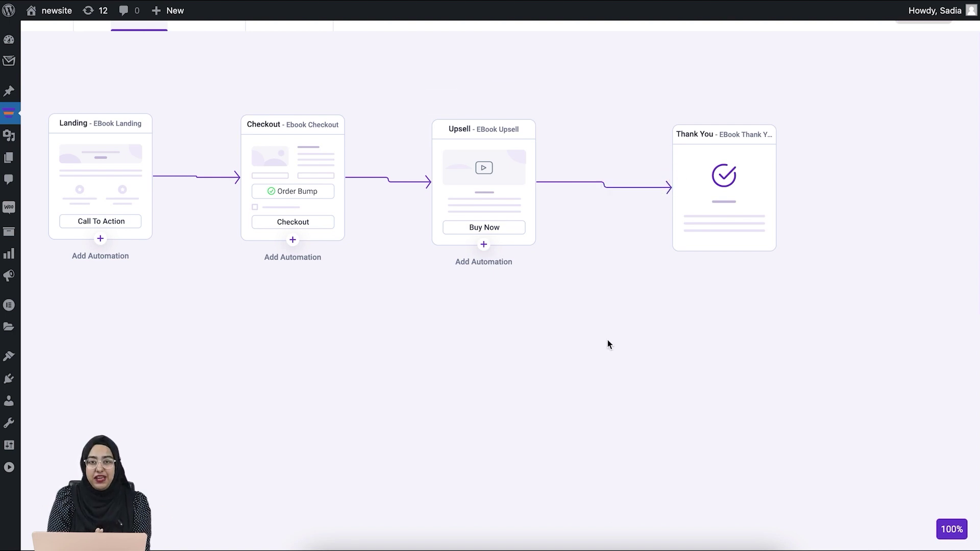
# Edit the Thank You page in Elementor, changing its heading to "Thank You For Your Order", and update the page
pyautogui.moveTo(694, 189)
pyautogui.click(704, 98)
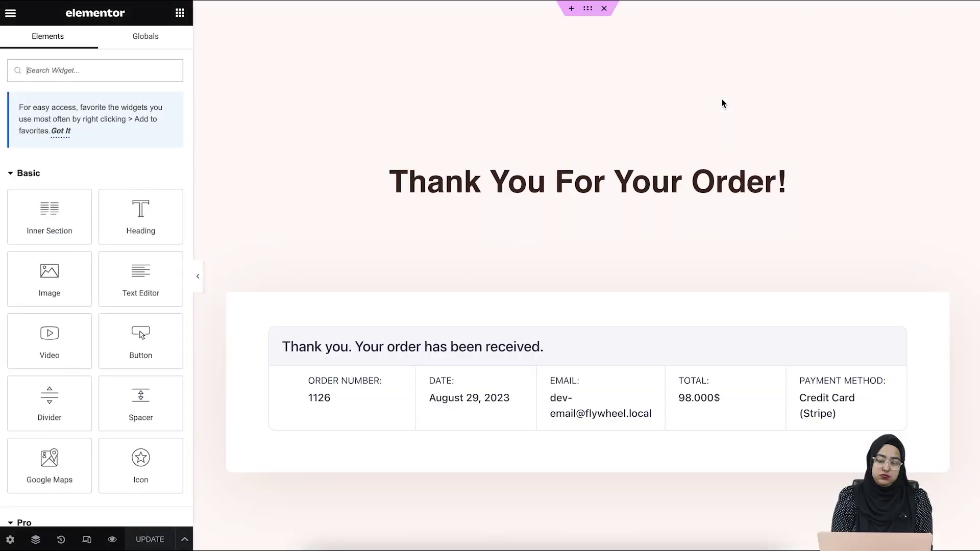
pyautogui.scroll(-1, 587, 205)
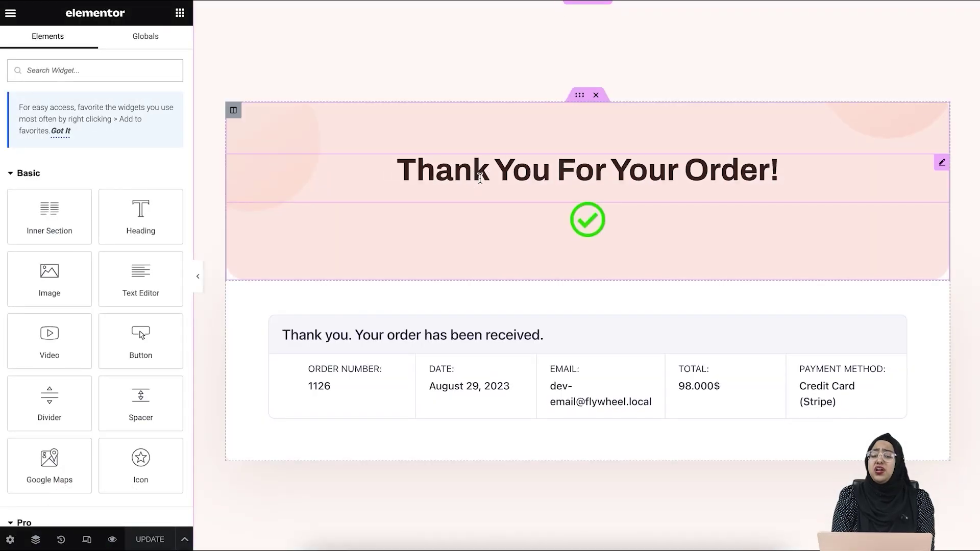
pyautogui.click(480, 178)
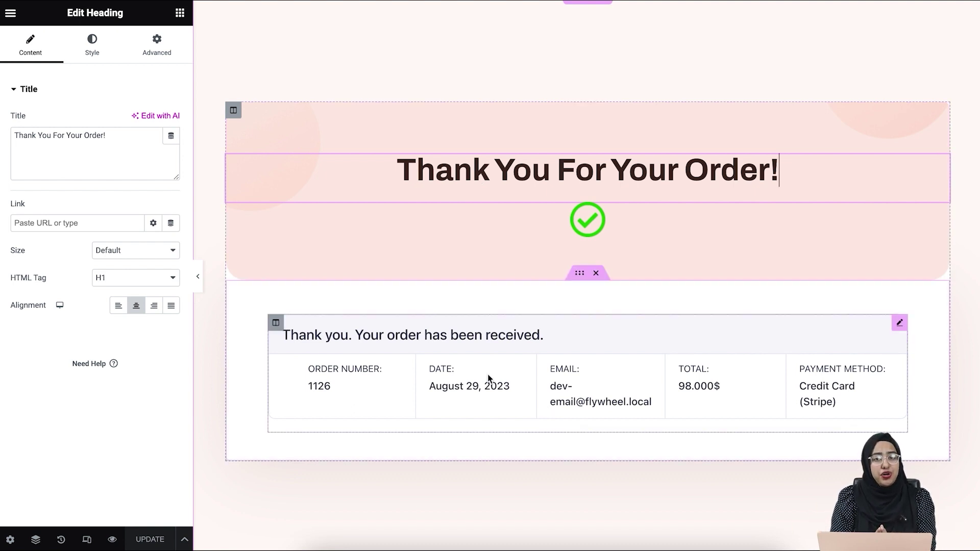
pyautogui.press('BackSpace')
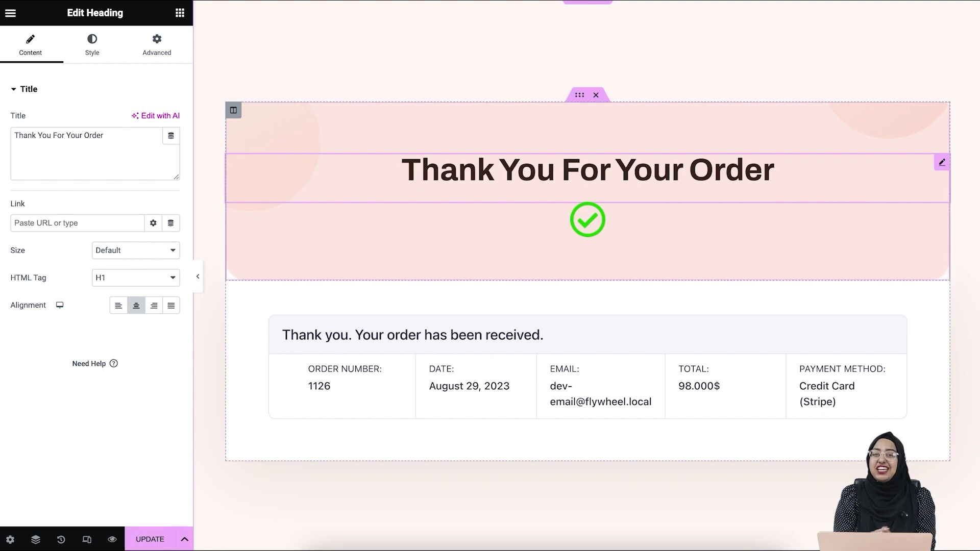
pyautogui.click(148, 545)
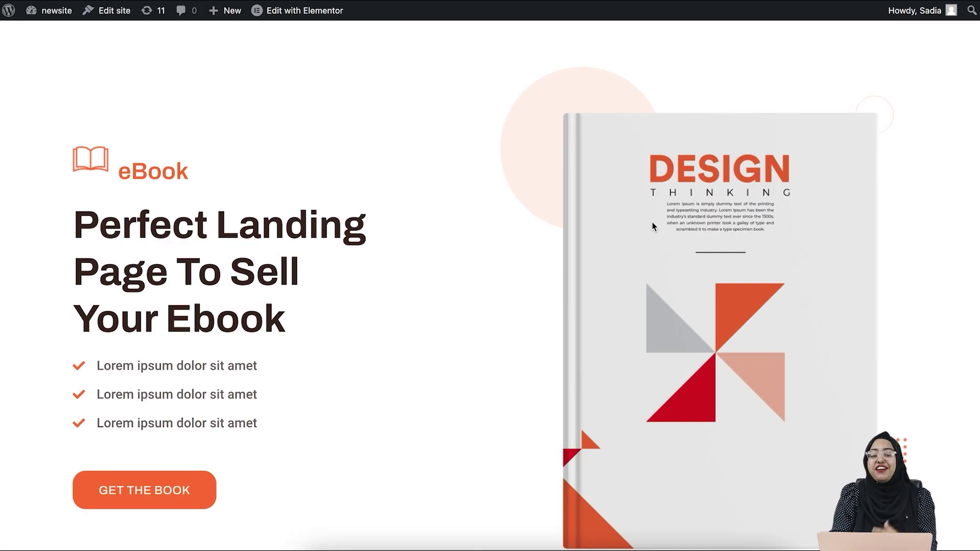
# Go through the live landing page and on to its checkout, examining the billing fields, order bump and payment section
pyautogui.scroll(-15, 651, 222)
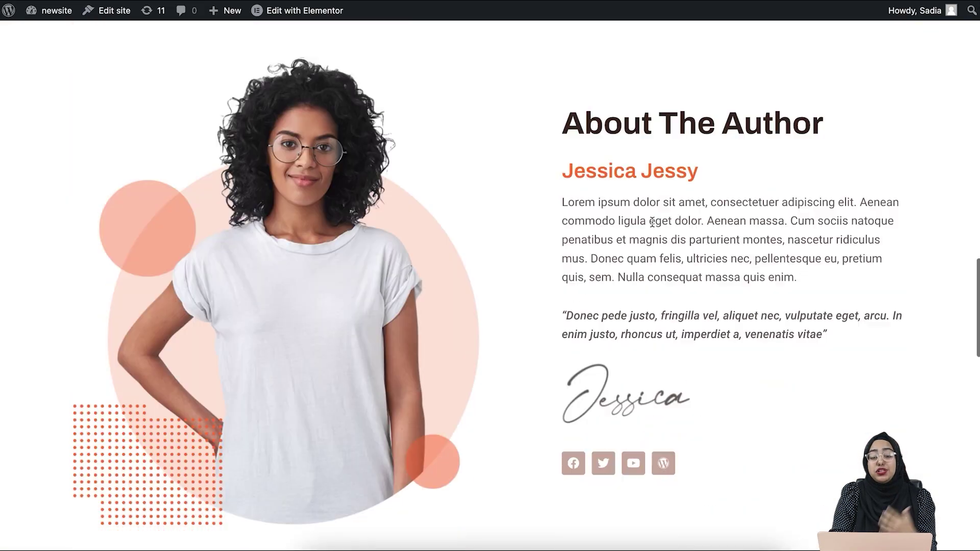
pyautogui.scroll(-15, 651, 222)
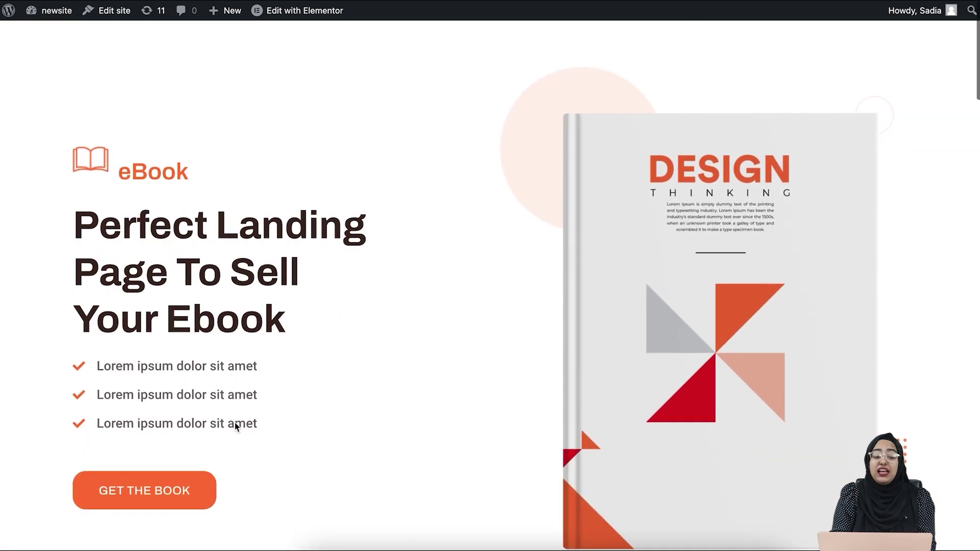
pyautogui.click(173, 490)
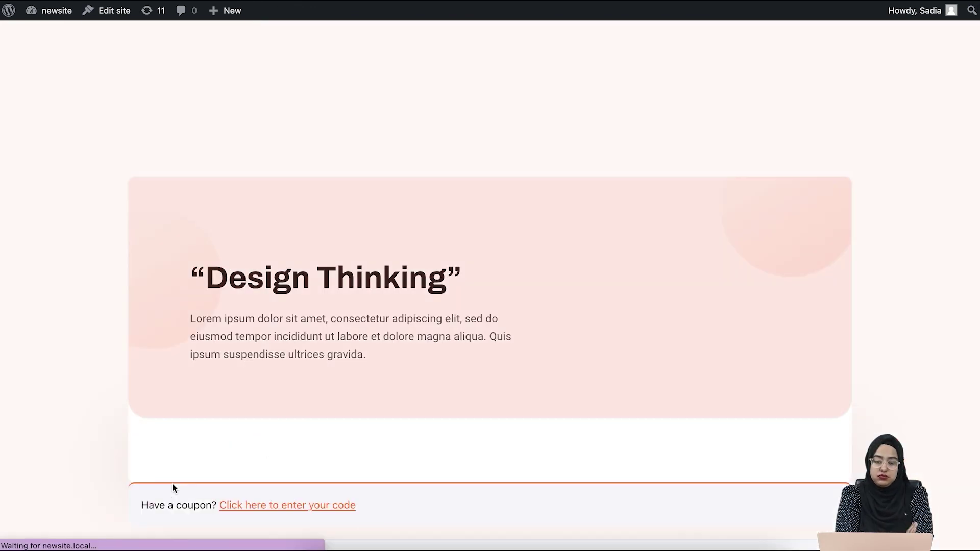
pyautogui.scroll(-12, 172, 487)
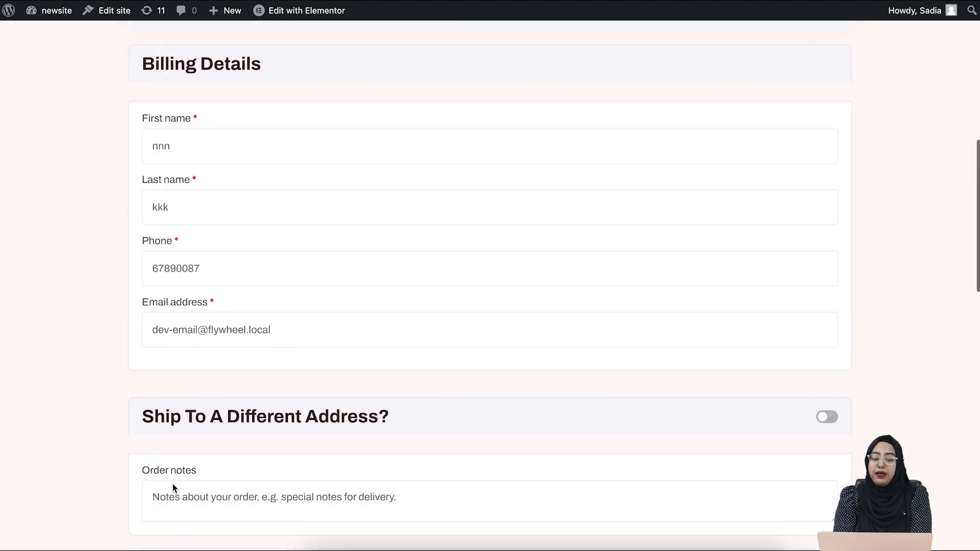
pyautogui.scroll(-5, 173, 484)
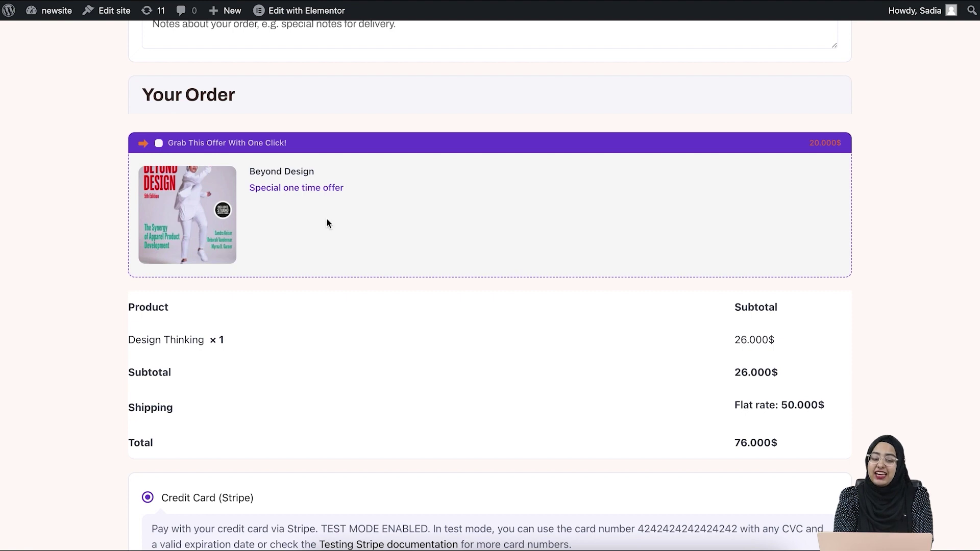
pyautogui.scroll(-6, 410, 229)
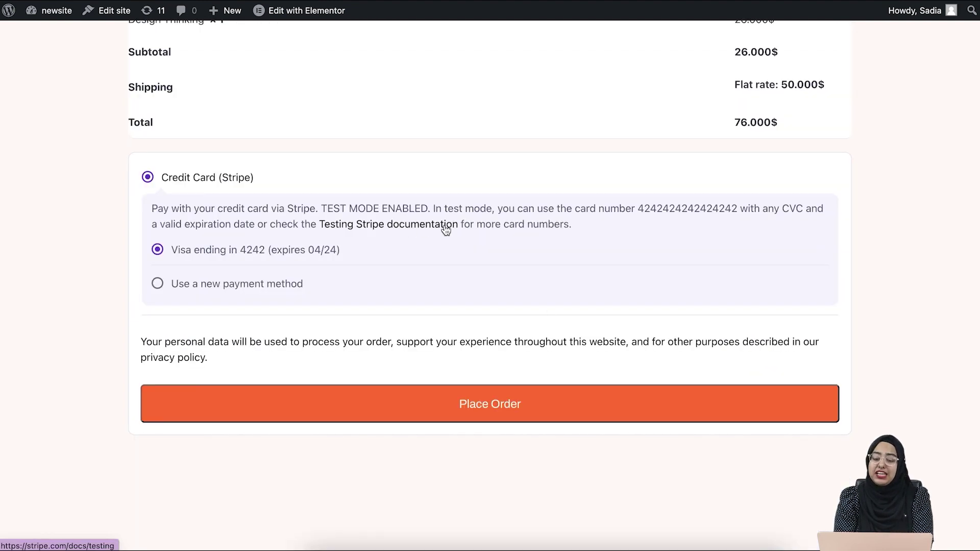
# Place the test order and accept the upsell offer to reach the Thank You page
pyautogui.click(495, 409)
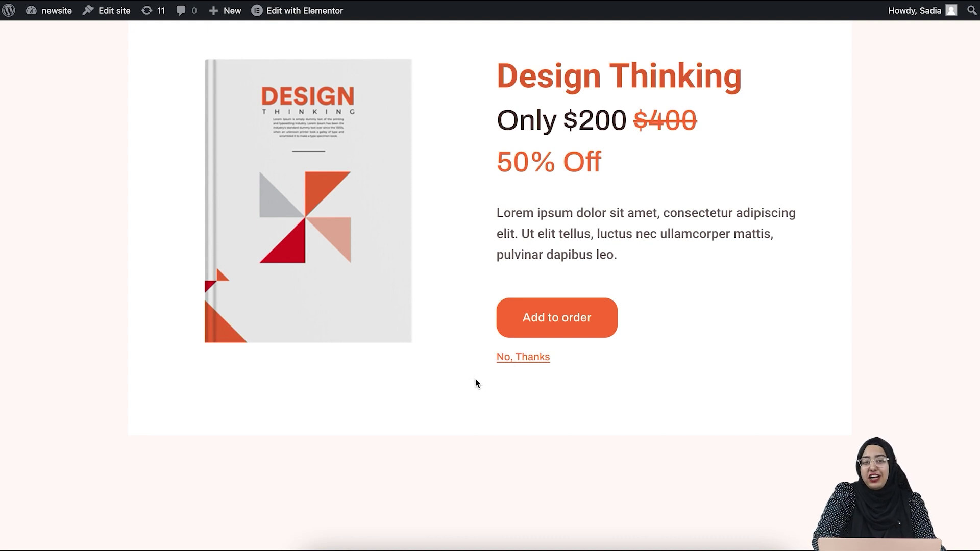
pyautogui.click(550, 331)
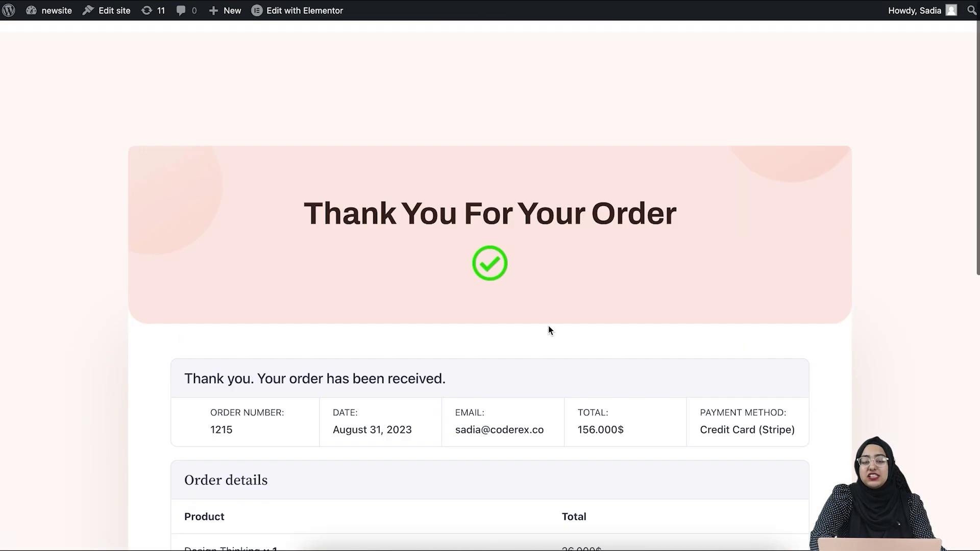
pyautogui.scroll(-1, 549, 329)
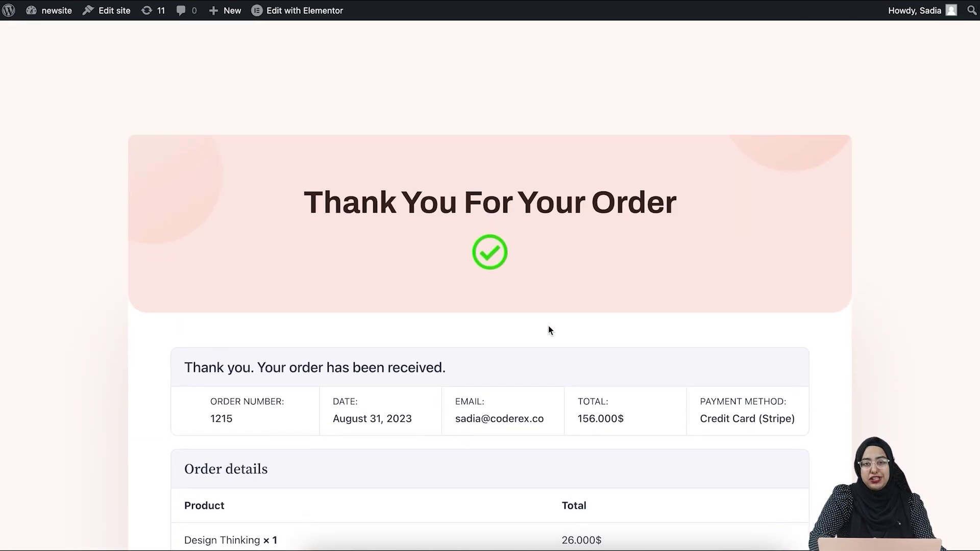